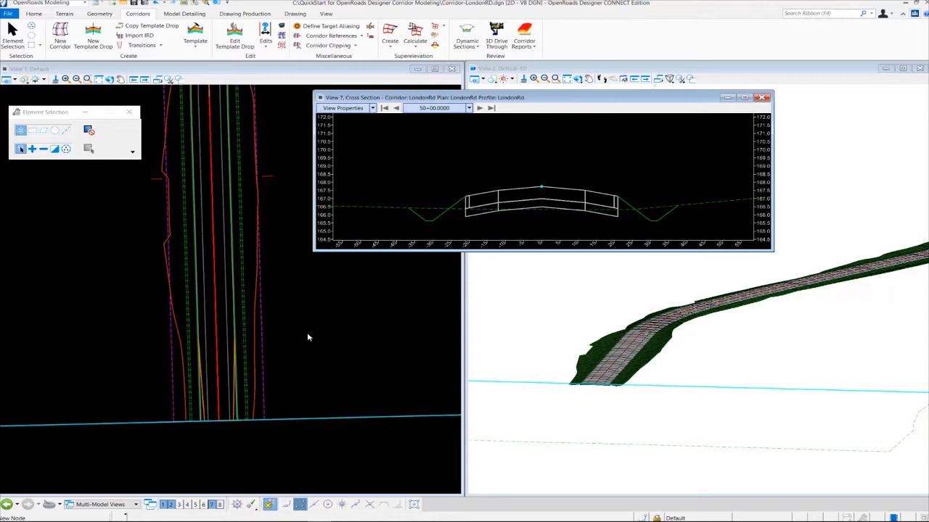
Start a parametric constraint on the LondonRd corridor with its station range locked to the corridor's start and end
{"action": "left_click", "coordinate": [484, 217]}
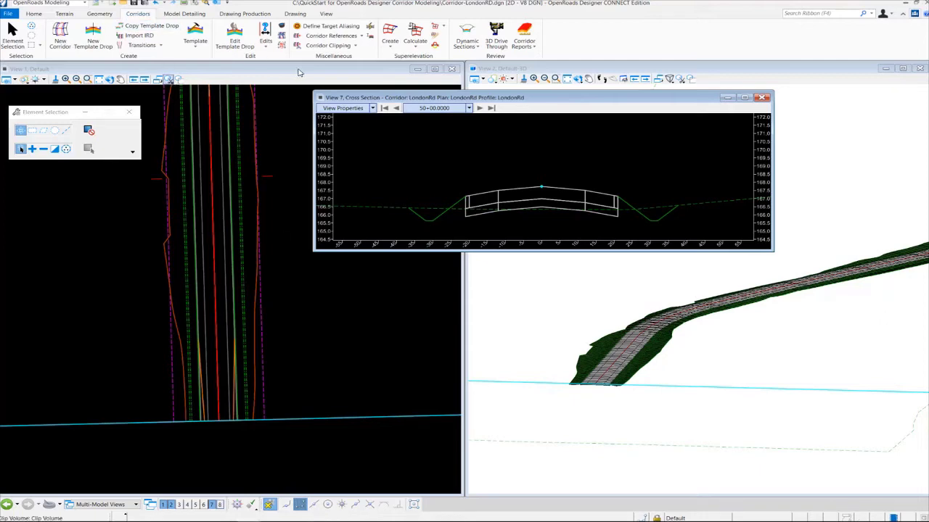
{"action": "left_click", "coordinate": [265, 42]}
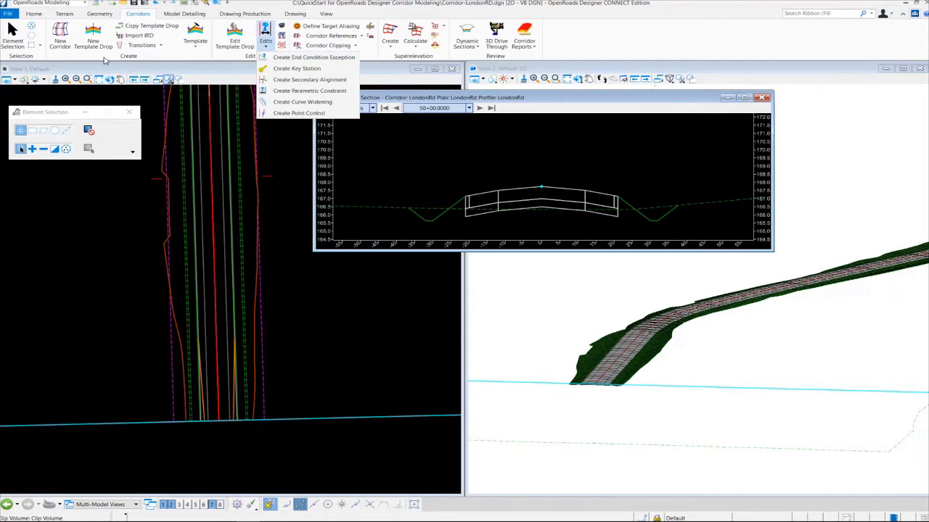
{"action": "left_click", "coordinate": [304, 90]}
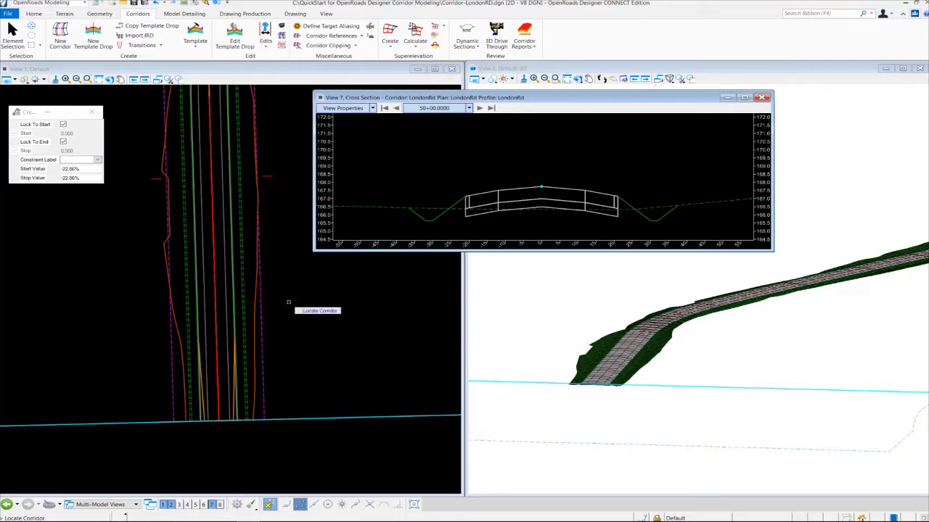
{"action": "left_click", "coordinate": [270, 179]}
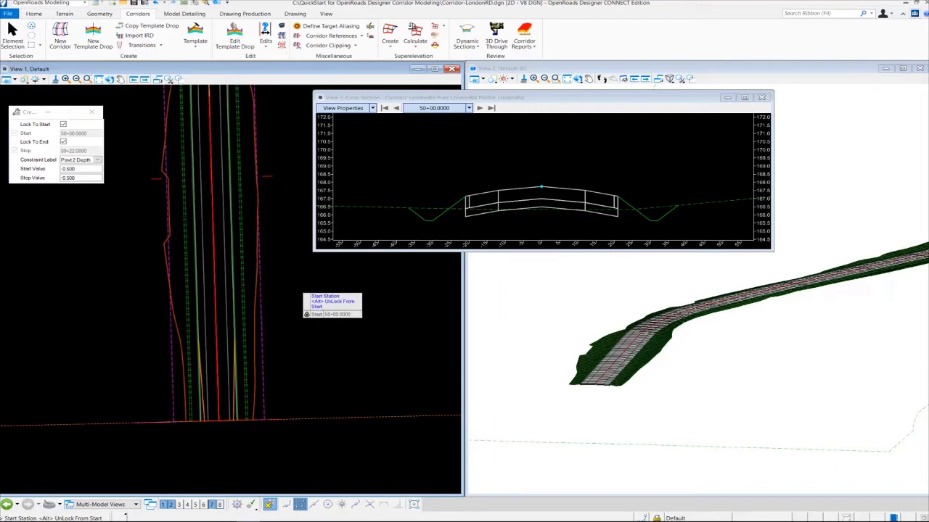
{"action": "key", "text": "alt"}
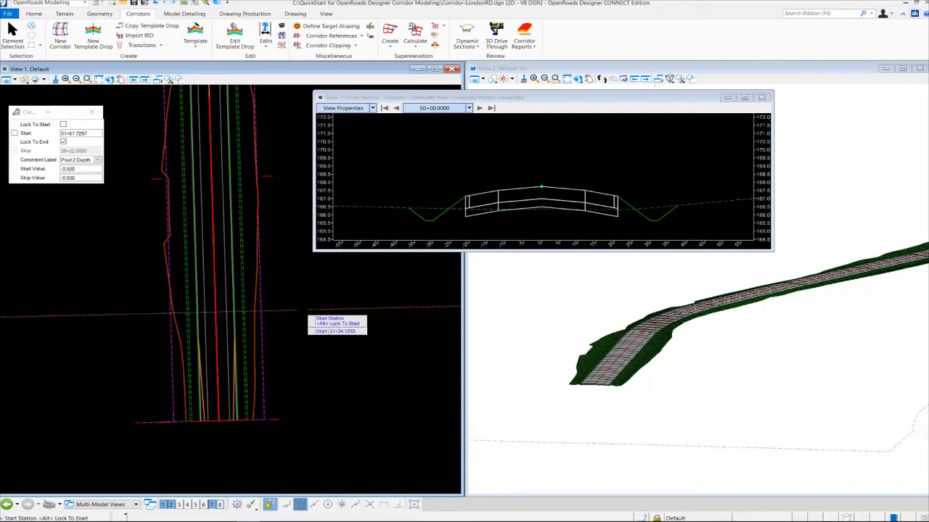
{"action": "key", "text": "alt"}
{"action": "left_click", "coordinate": [307, 317]}
{"action": "key", "text": "alt"}
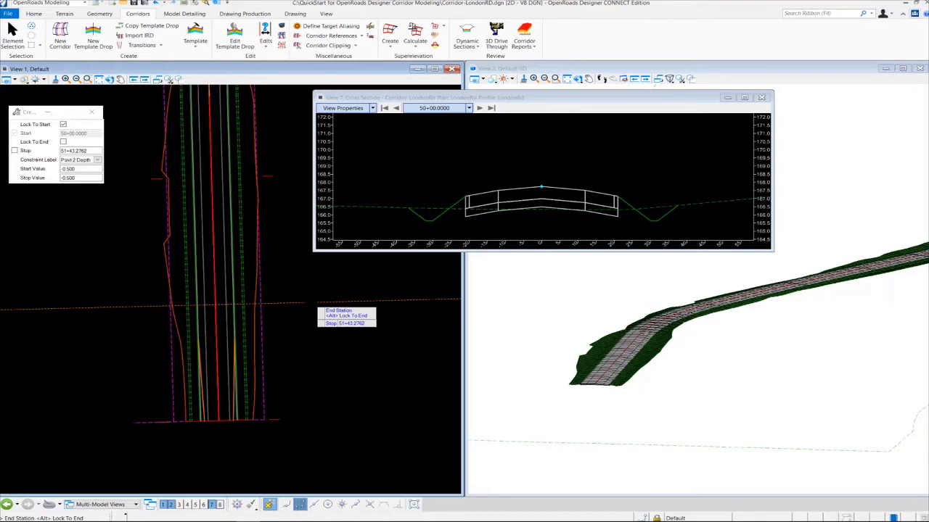
{"action": "key", "text": "alt"}
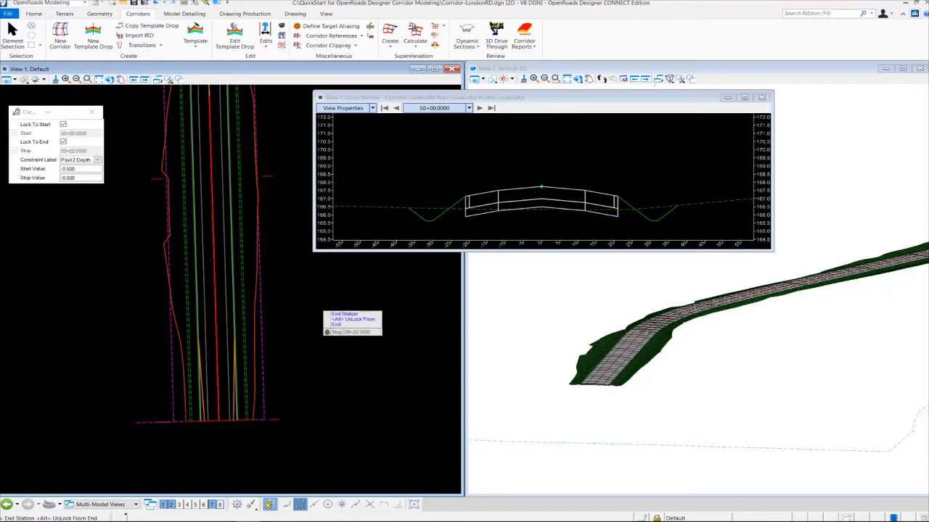
{"action": "left_click", "coordinate": [319, 308]}
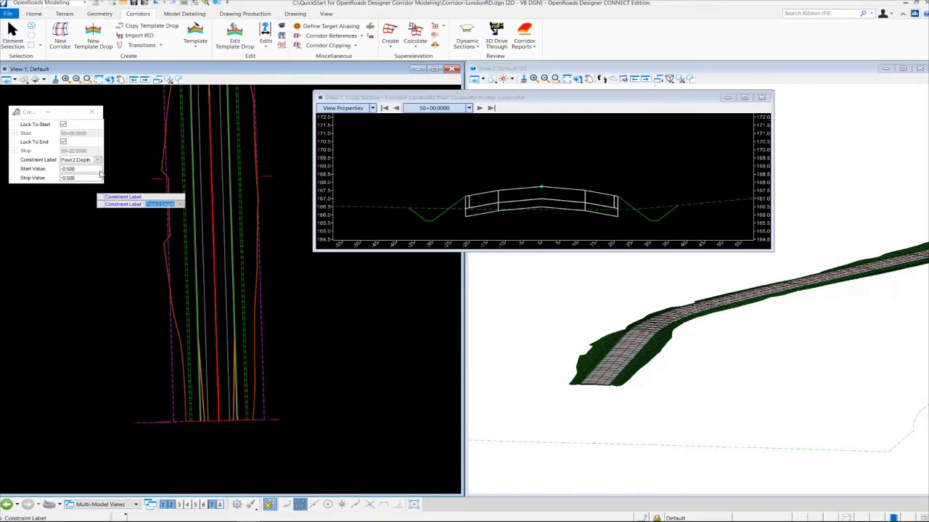
Constrain Pavt 2 Depth with start and stop values of -1.000 and apply it to the corridor
{"action": "left_click", "coordinate": [80, 160]}
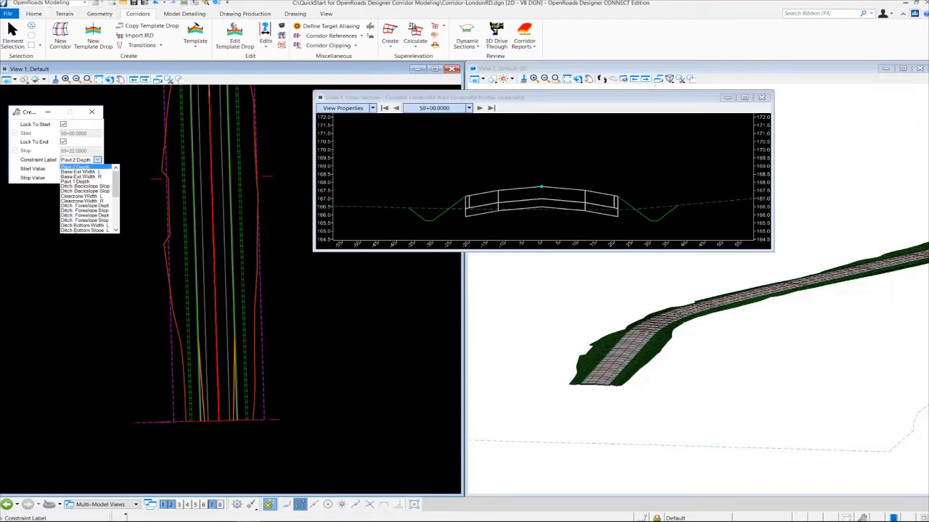
{"action": "left_click", "coordinate": [75, 167]}
{"action": "left_click", "coordinate": [80, 168]}
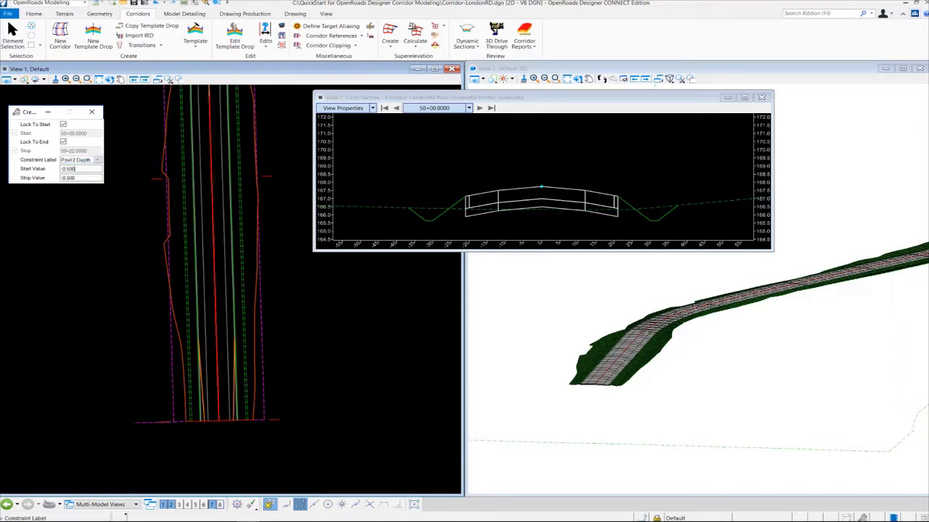
{"action": "left_click", "coordinate": [80, 177]}
{"action": "left_click", "coordinate": [80, 169]}
{"action": "left_click_drag", "start_coordinate": [90, 169], "coordinate": [39, 171]}
{"action": "type", "text": "-1"}
{"action": "key", "text": "Tab"}
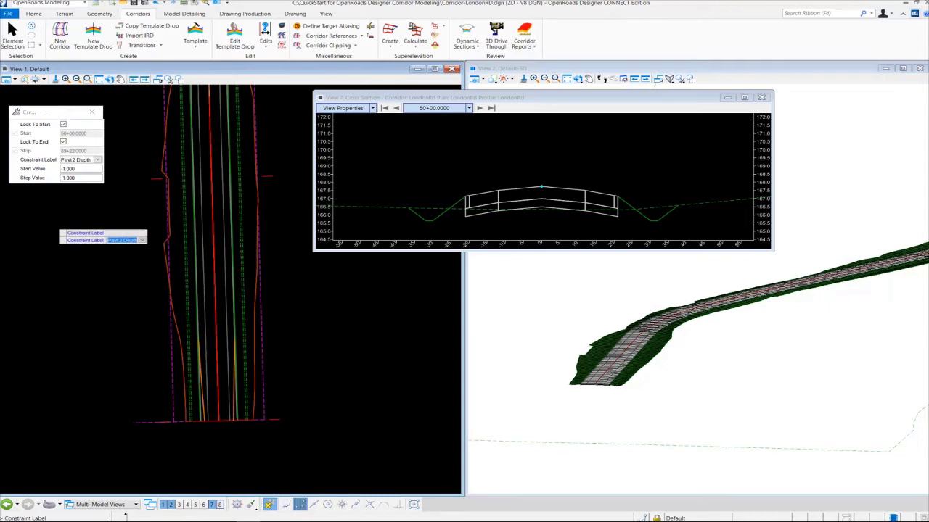
{"action": "key", "text": "Return"}
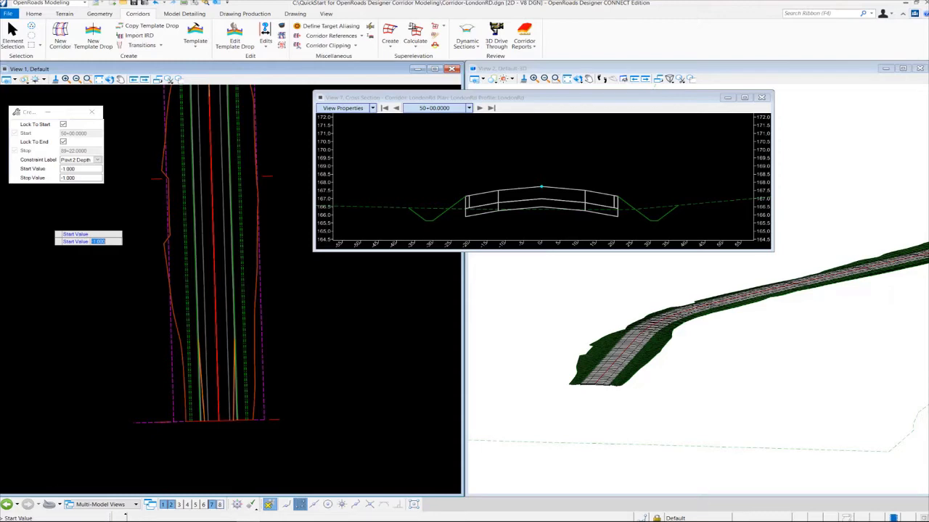
{"action": "key", "text": "Return"}
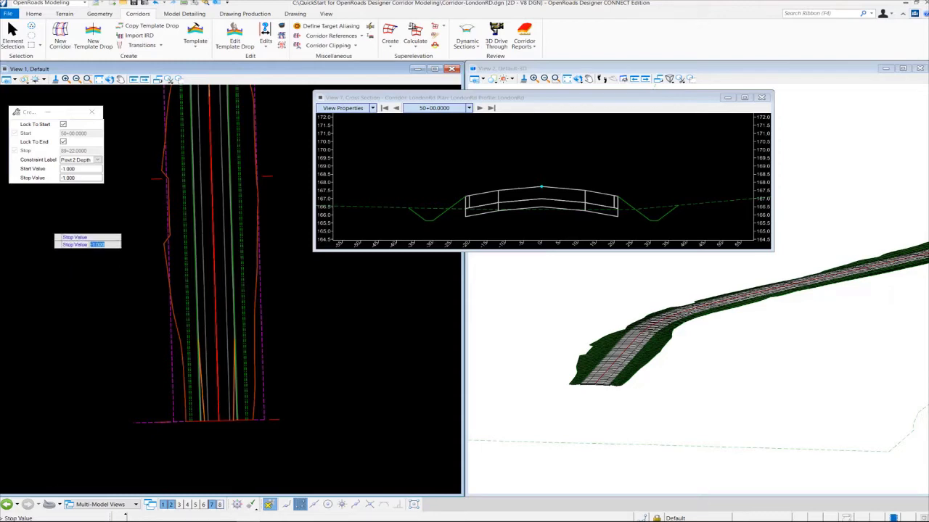
{"action": "key", "text": "Return"}
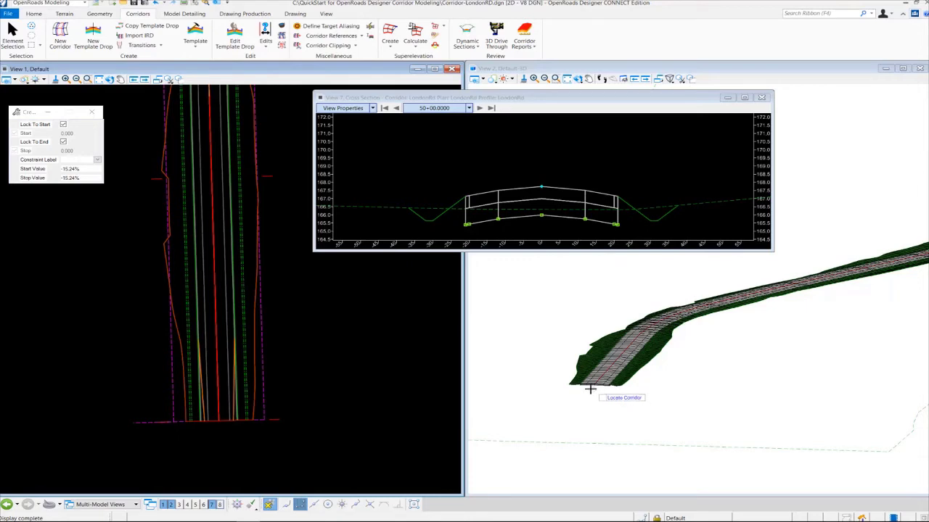
{"action": "scroll", "coordinate": [592, 385], "scroll_direction": "up", "scroll_amount": 6}
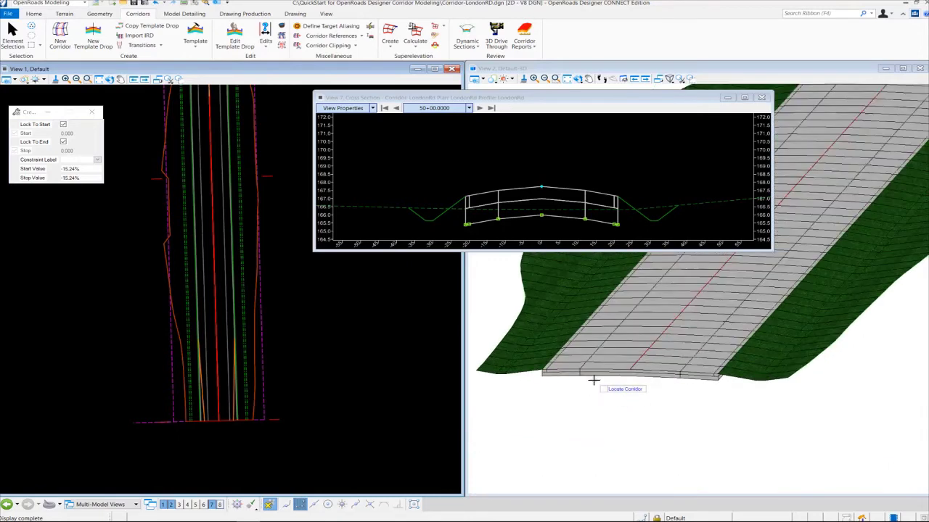
{"action": "scroll", "coordinate": [594, 380], "scroll_direction": "up", "scroll_amount": 2}
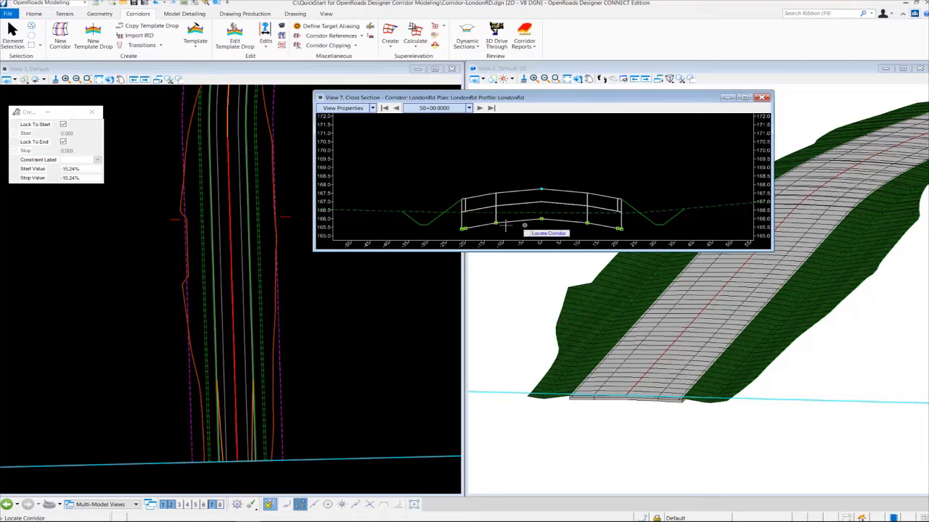
{"action": "left_click", "coordinate": [458, 231]}
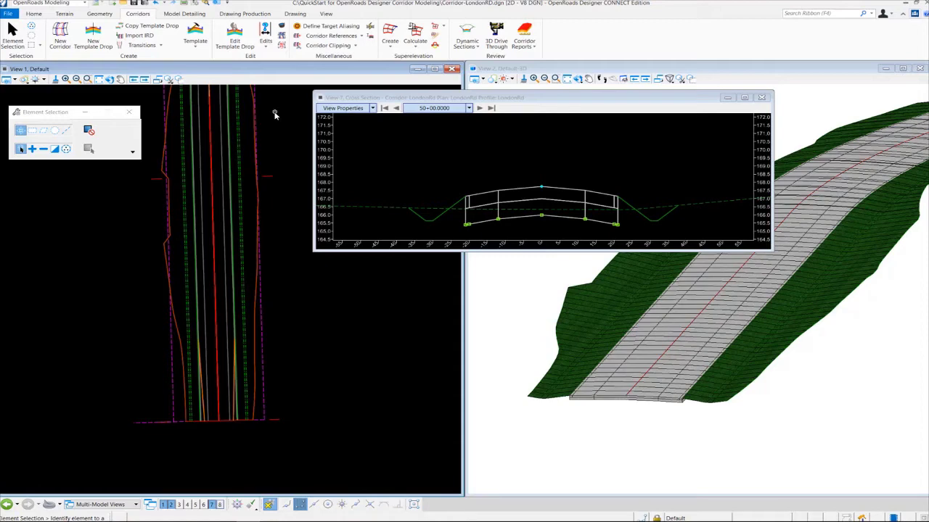
Review the Pavt 2 Depth parametric constraint in the LondonRd corridor objects, checking its values and station range
{"action": "left_click", "coordinate": [284, 28]}
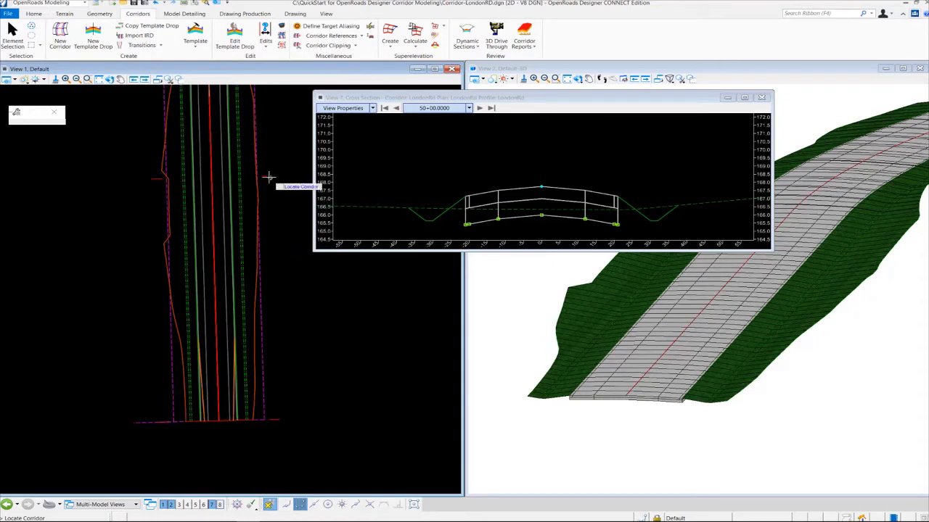
{"action": "left_click", "coordinate": [268, 176]}
{"action": "left_click", "coordinate": [104, 218]}
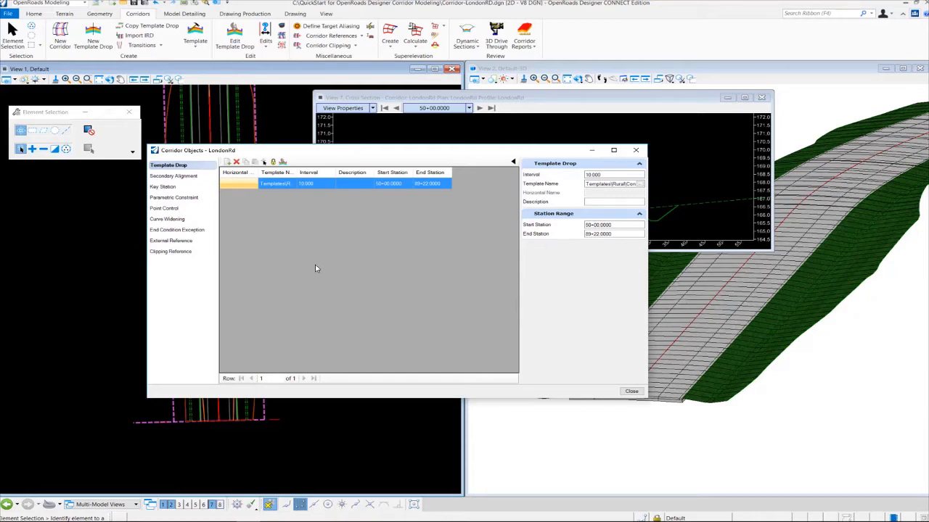
{"action": "left_click", "coordinate": [174, 197]}
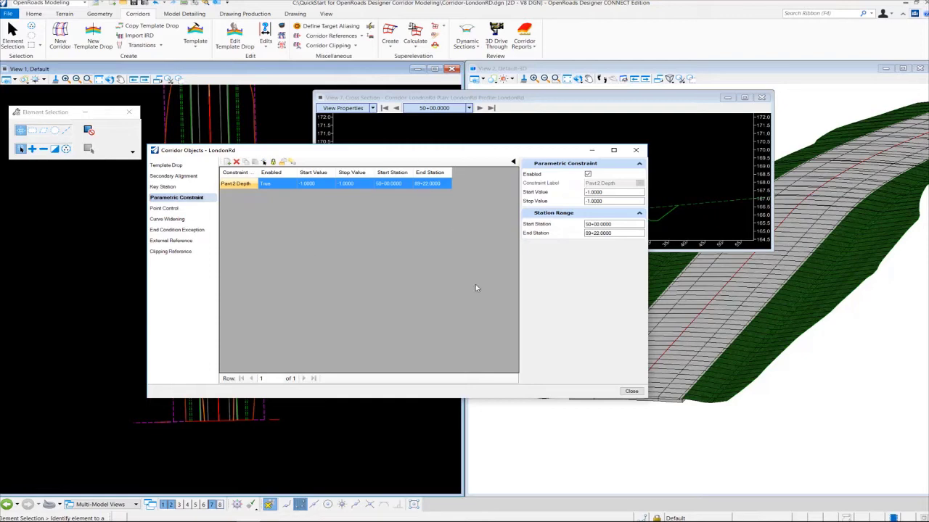
{"action": "left_click", "coordinate": [385, 185]}
{"action": "key", "text": "Tab"}
{"action": "key", "text": "shift+Tab"}
{"action": "key", "text": "shift+Tab"}
{"action": "key", "text": "shift+Tab"}
{"action": "key", "text": "Return"}
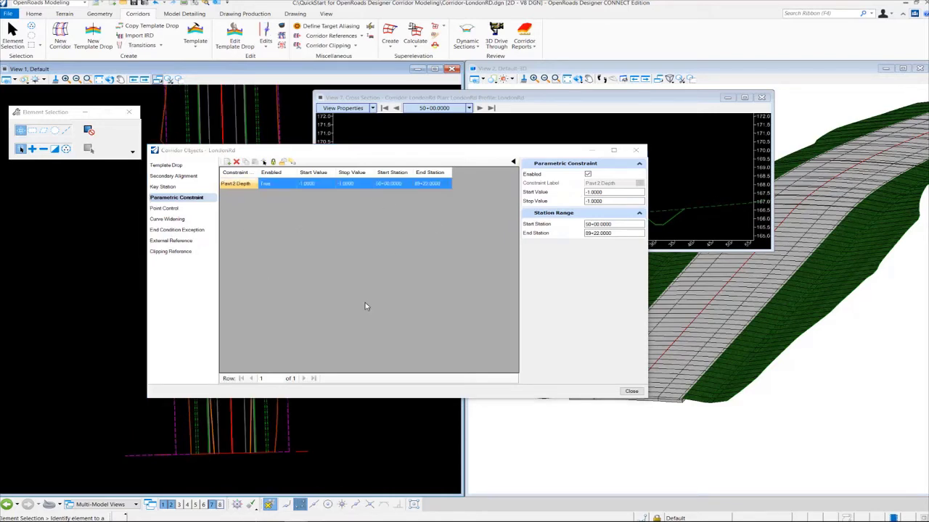
{"action": "left_click", "coordinate": [483, 153]}
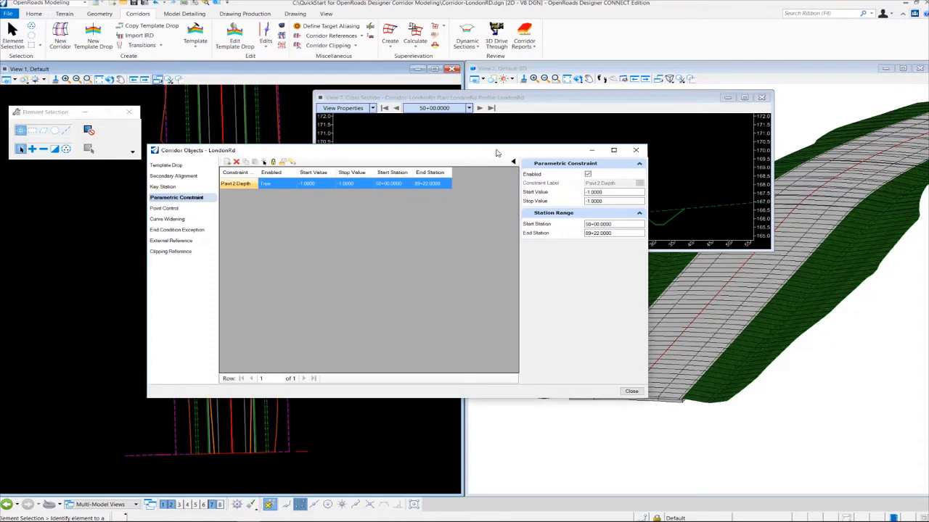
{"action": "left_click", "coordinate": [638, 151]}
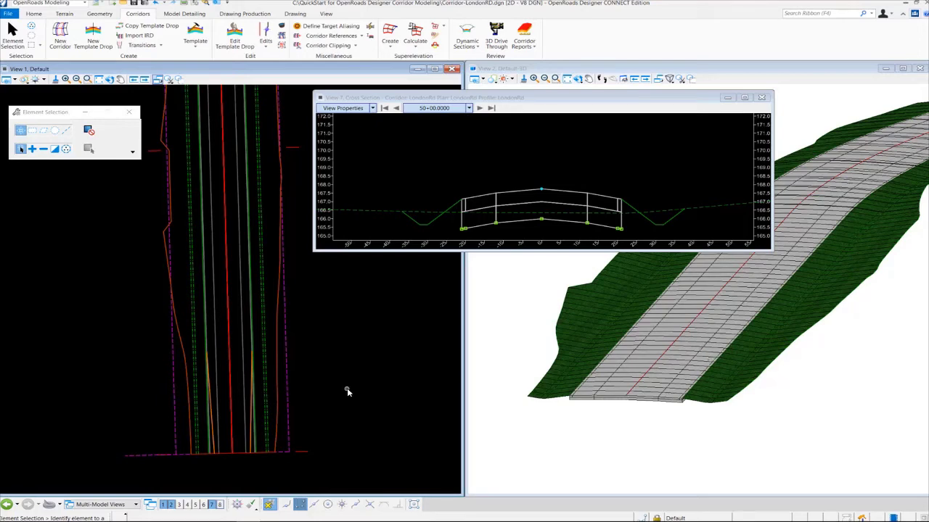
Identify the two orange tapering edge lines on either side of the centerline at the corridor's start in plan
{"action": "scroll", "coordinate": [211, 453], "scroll_direction": "up", "scroll_amount": 2}
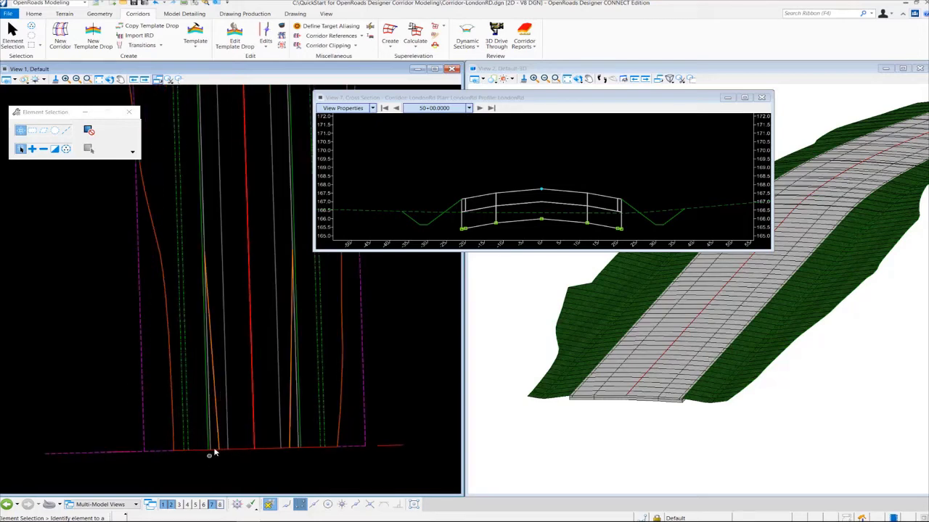
{"action": "left_click", "coordinate": [216, 436]}
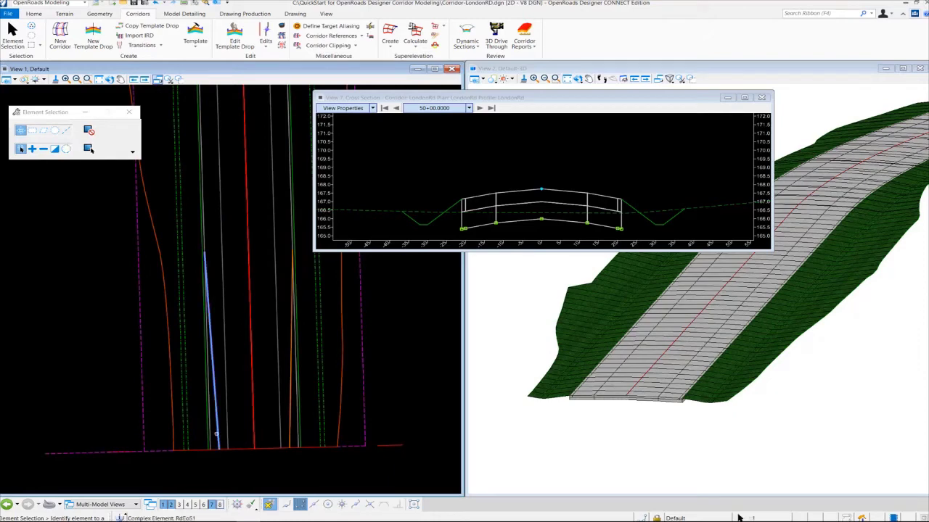
{"action": "left_click", "coordinate": [290, 410]}
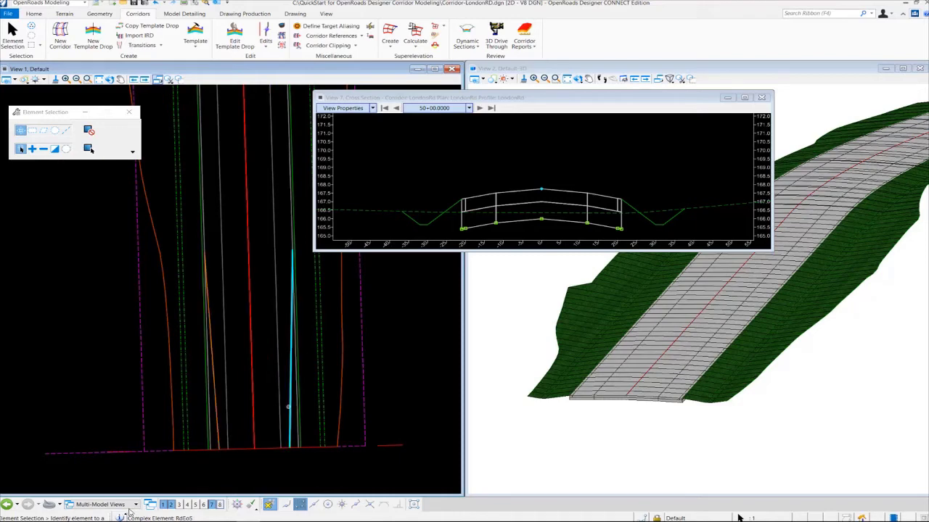
{"action": "left_click", "coordinate": [240, 410]}
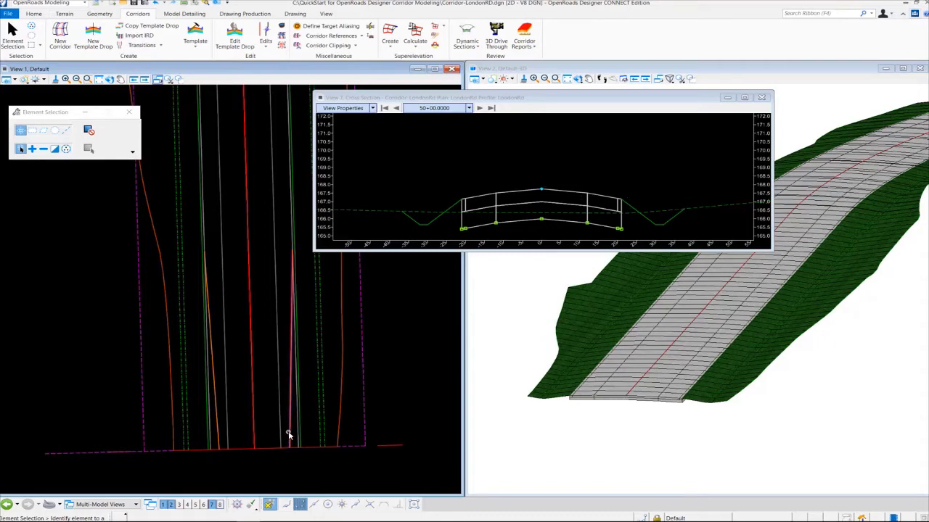
{"action": "mouse_move", "coordinate": [289, 436]}
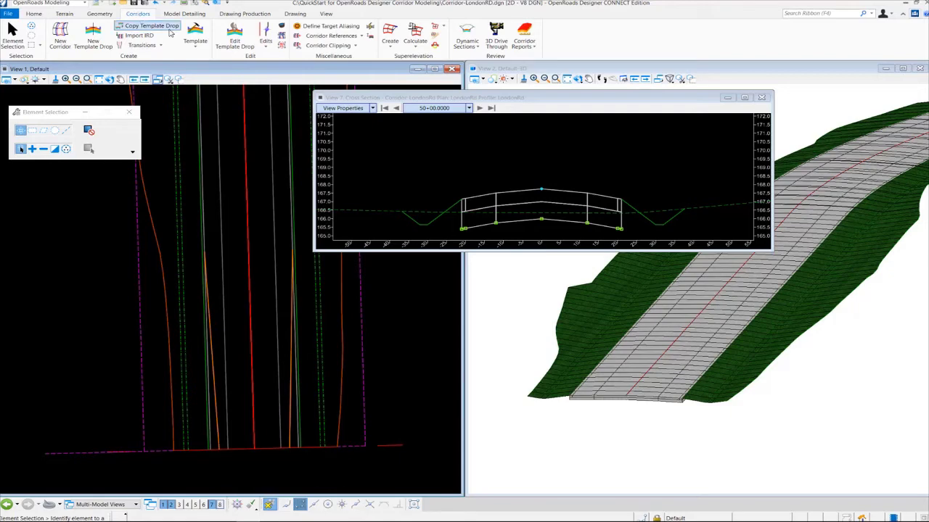
Start a point control on the LondonRd corridor, locked to the corridor's start and stopping at station 51+00
{"action": "left_click", "coordinate": [265, 36]}
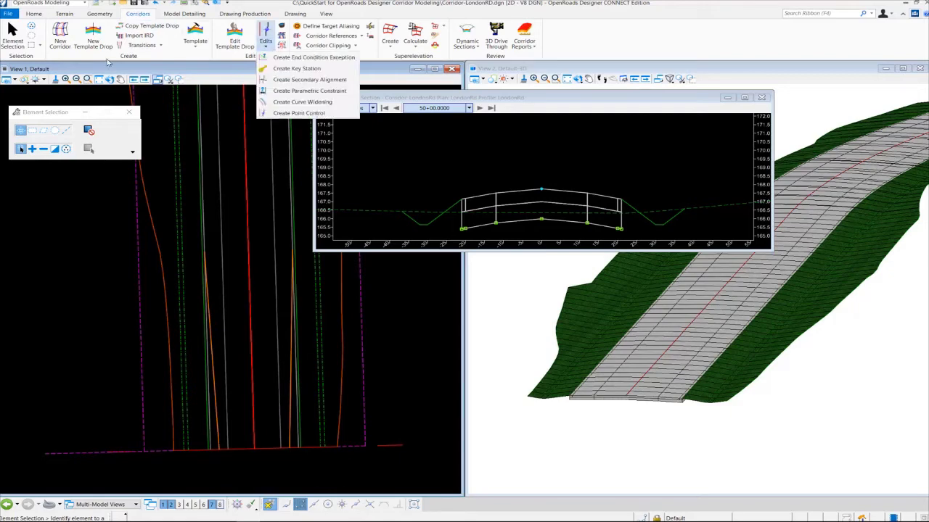
{"action": "left_click", "coordinate": [298, 113]}
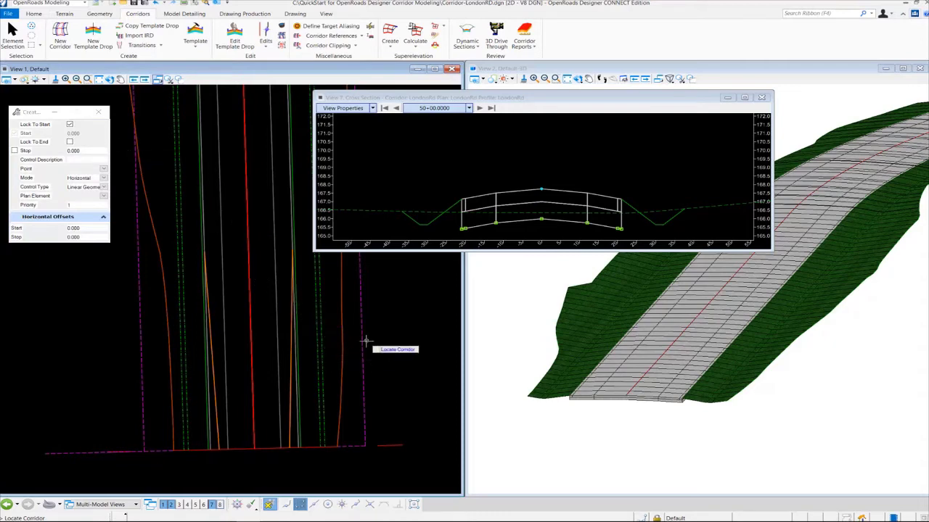
{"action": "left_click", "coordinate": [388, 446]}
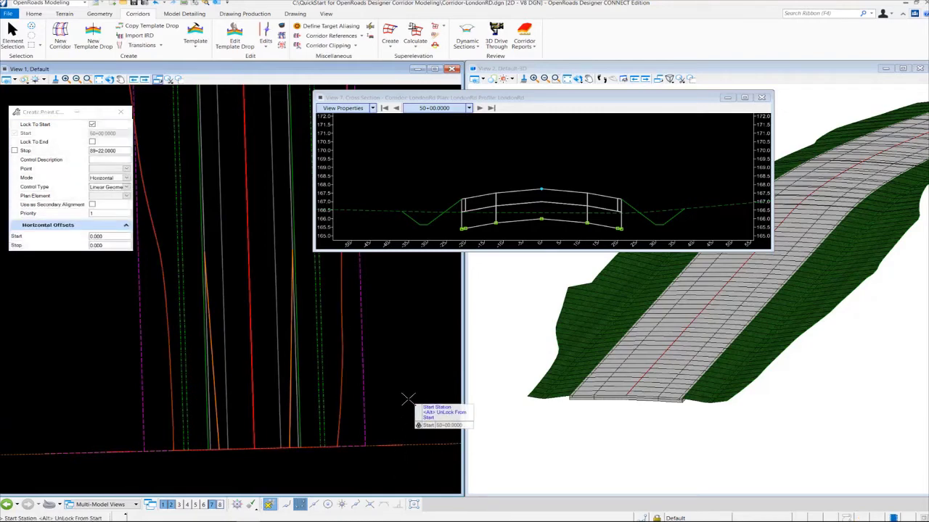
{"action": "key", "text": "alt"}
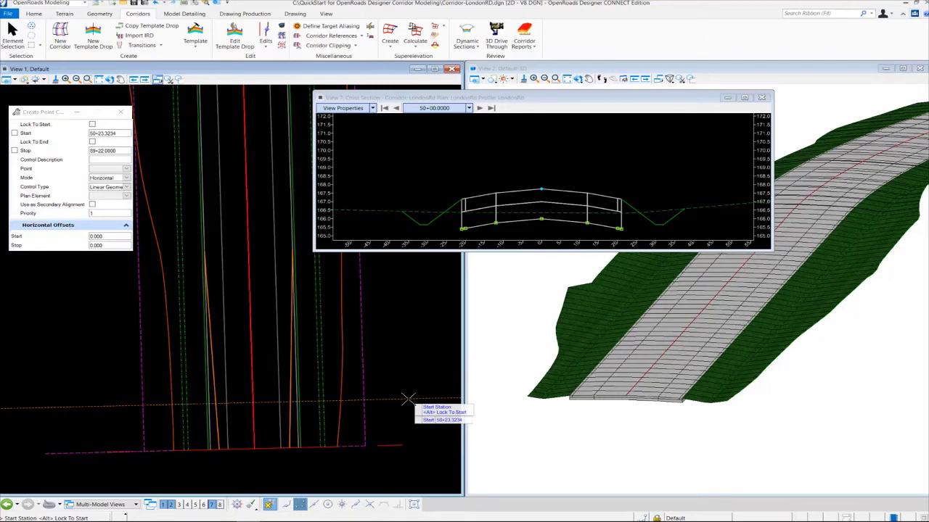
{"action": "key", "text": "alt"}
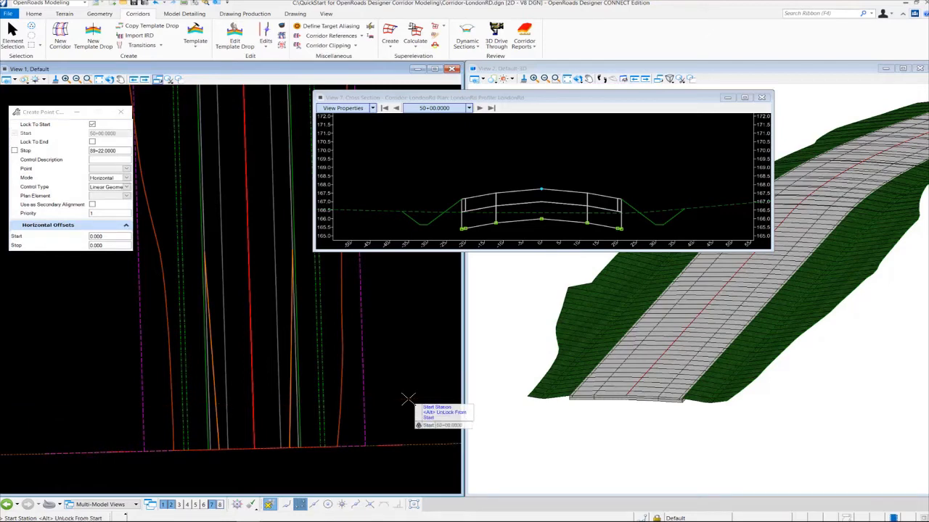
{"action": "left_click", "coordinate": [409, 400]}
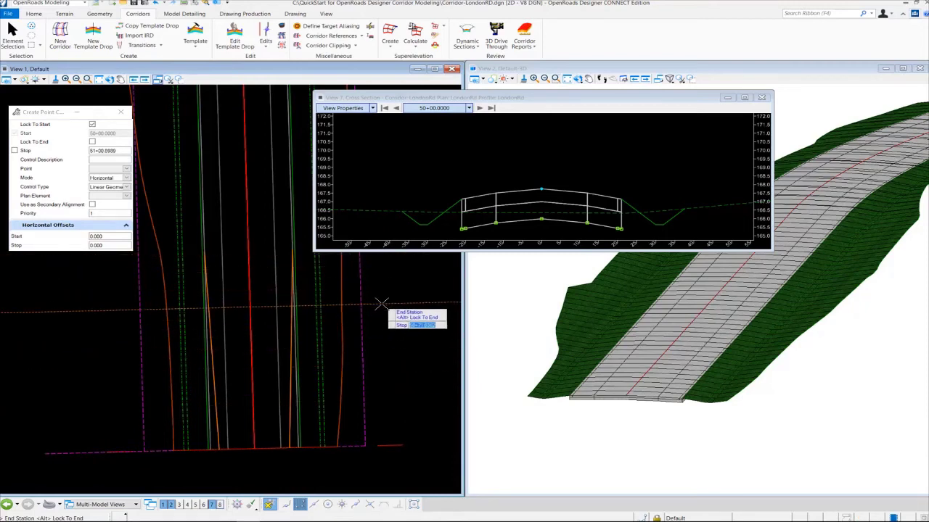
{"action": "type", "text": "51+00"}
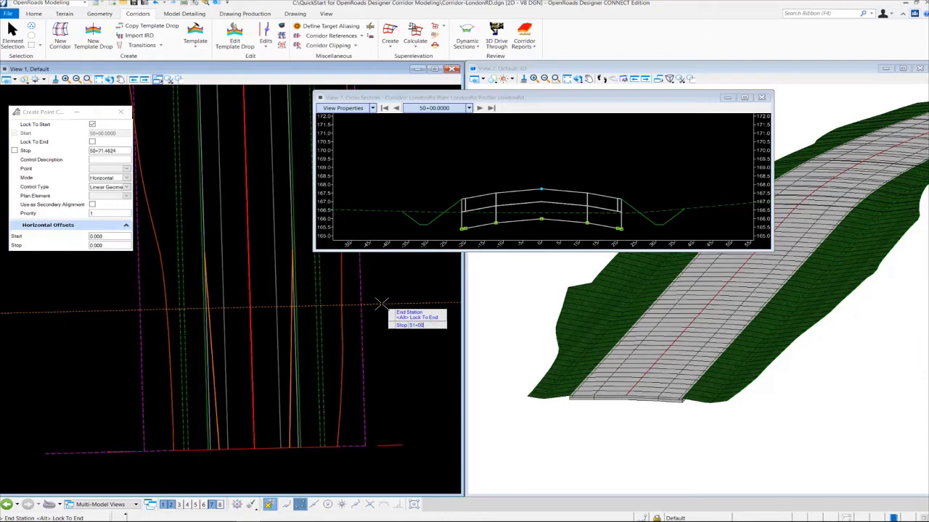
{"action": "key", "text": "Return"}
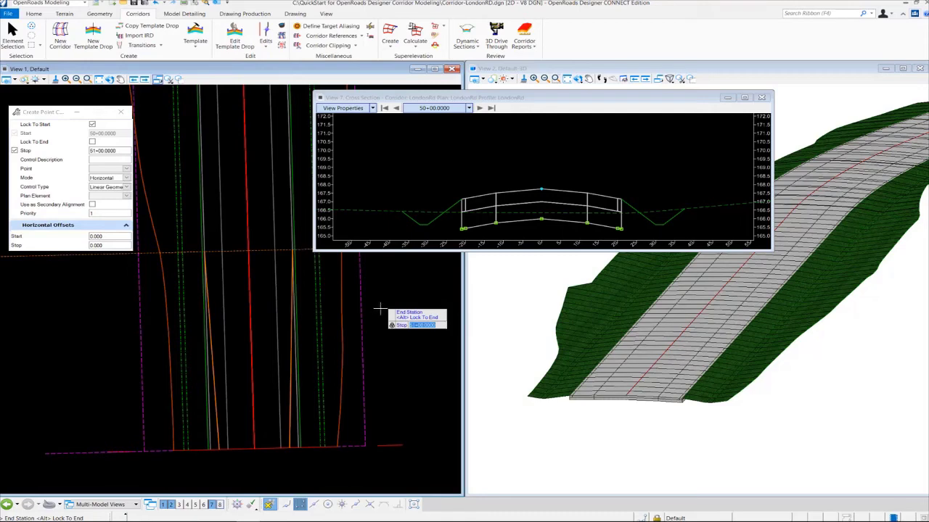
{"action": "scroll", "coordinate": [363, 356], "scroll_direction": "down", "scroll_amount": 1}
{"action": "left_click", "coordinate": [404, 318]}
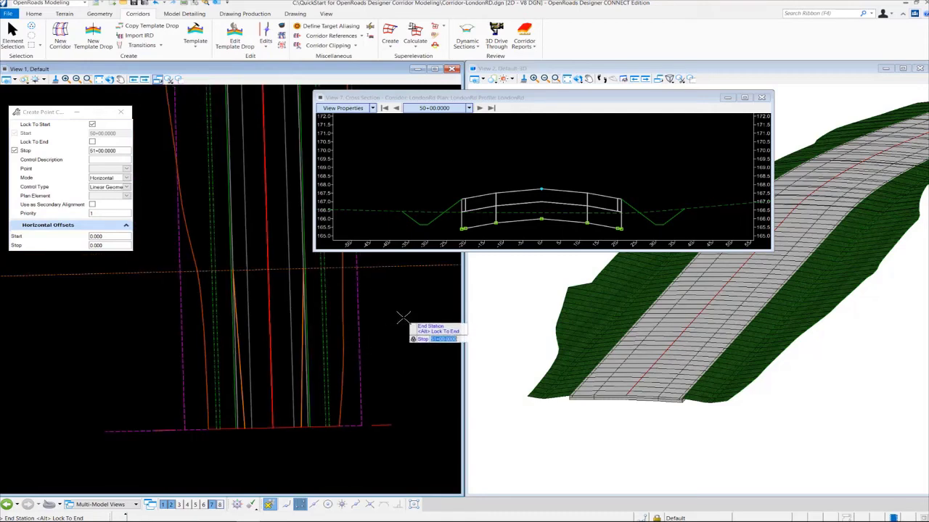
Describe the control as Right EOS Control and have it drive point EOS_R in Horizontal mode by linear geometry
{"action": "type", "text": "Right E"}
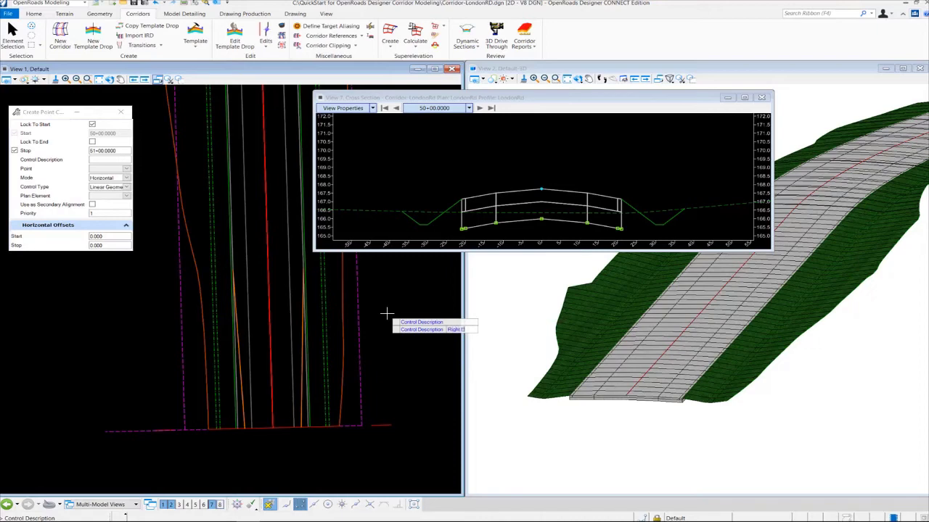
{"action": "type", "text": "OS Gontrol"}
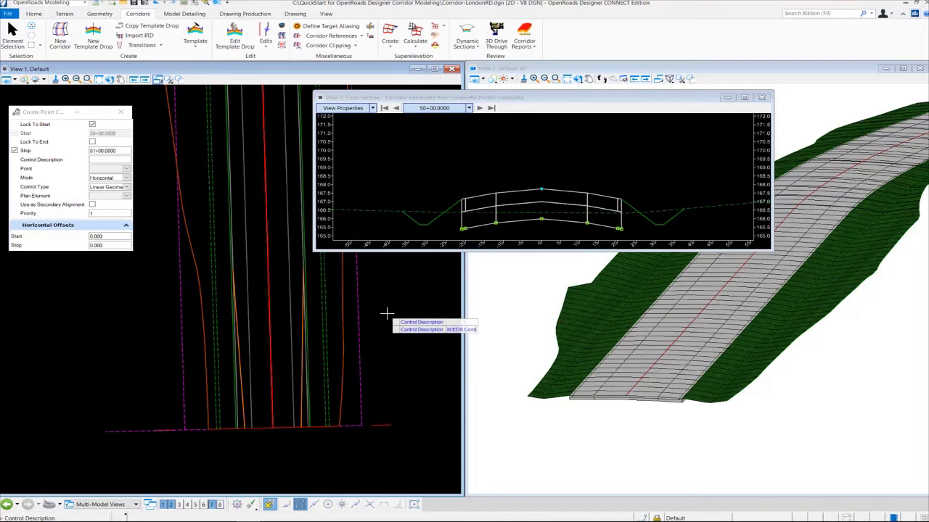
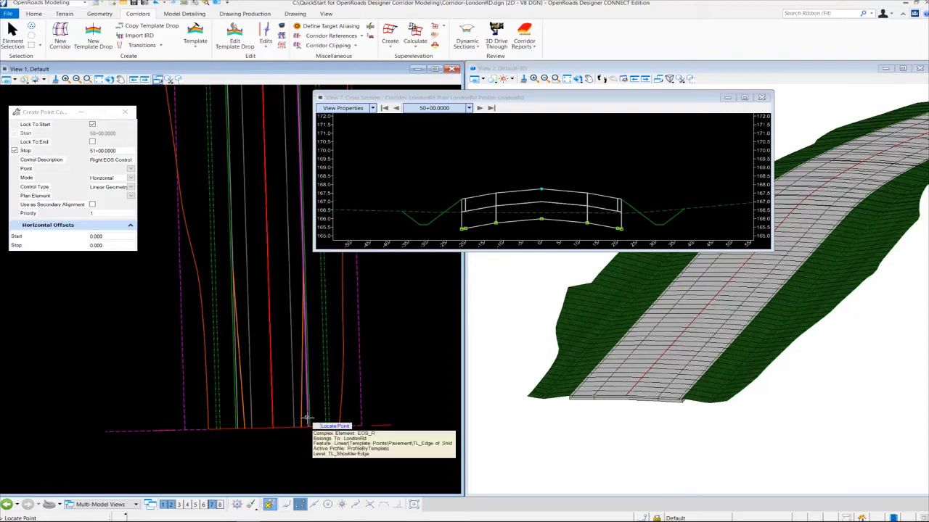
{"action": "left_click", "coordinate": [306, 421]}
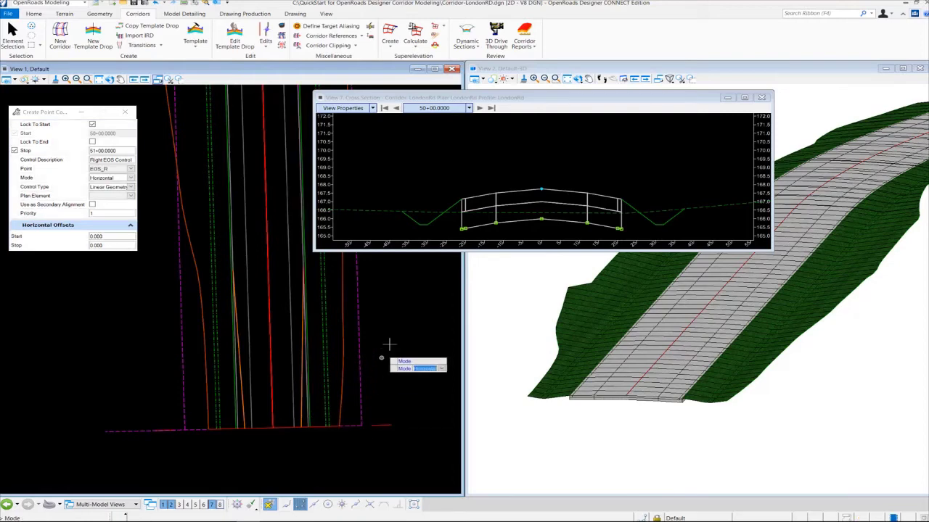
{"action": "left_click", "coordinate": [382, 306]}
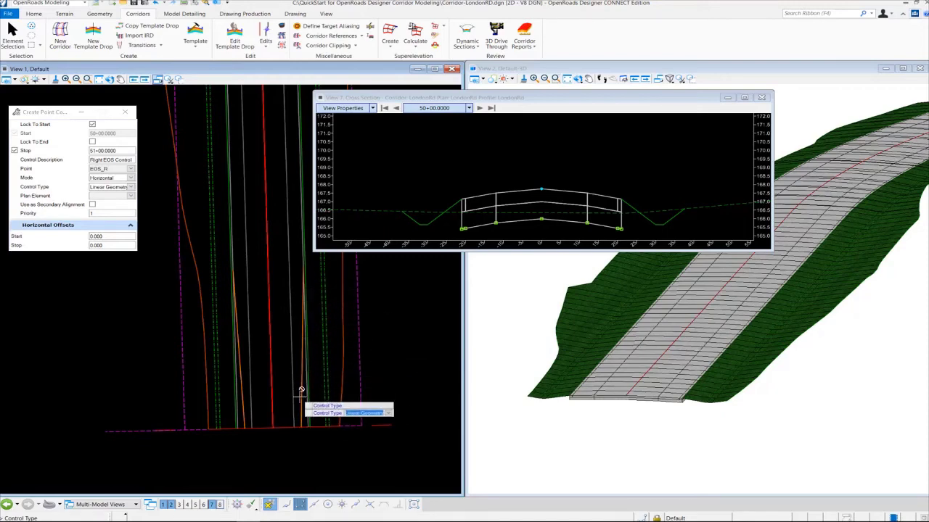
{"action": "left_click", "coordinate": [377, 311]}
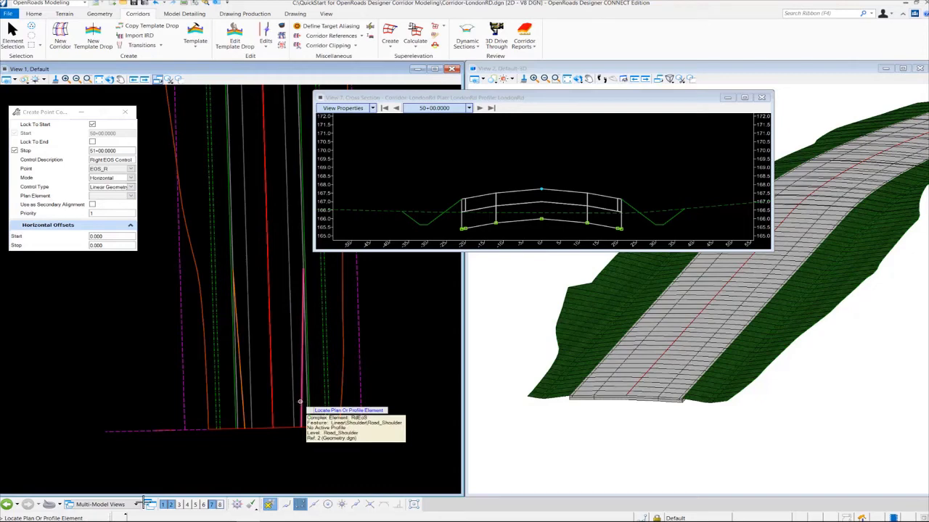
Use the right tapered edge line RdEoS as plan element and secondary alignment, keep priority 1 and zero offsets, and apply the control
{"action": "left_click", "coordinate": [300, 401]}
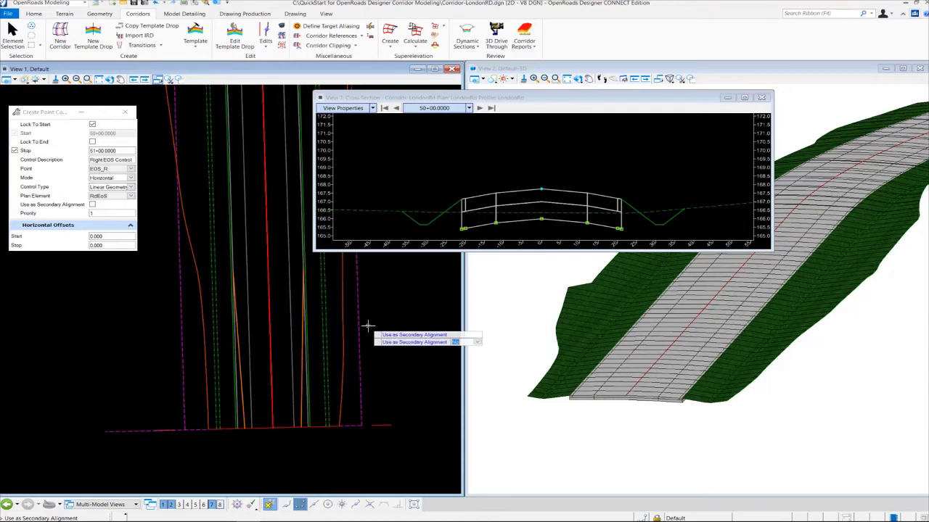
{"action": "key", "text": "Down"}
{"action": "left_click", "coordinate": [368, 326]}
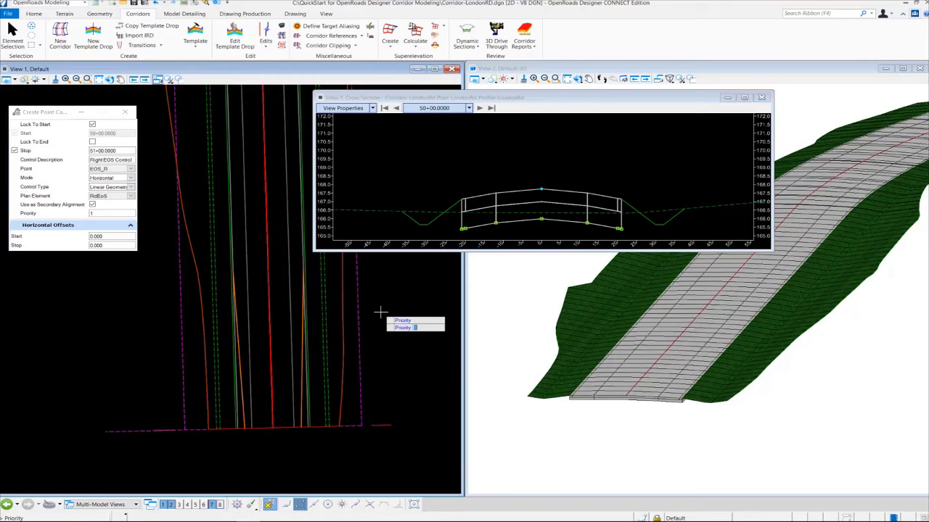
{"action": "key", "text": "Return"}
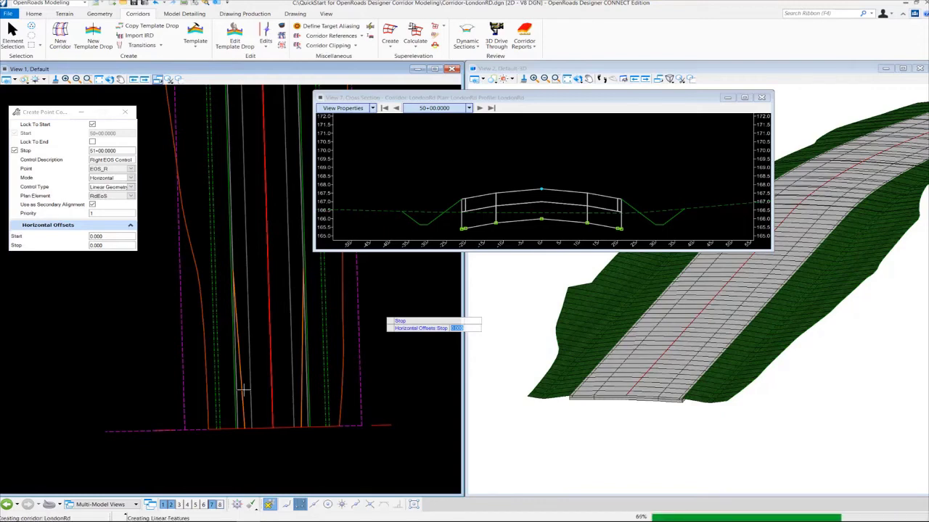
{"action": "left_click", "coordinate": [381, 313]}
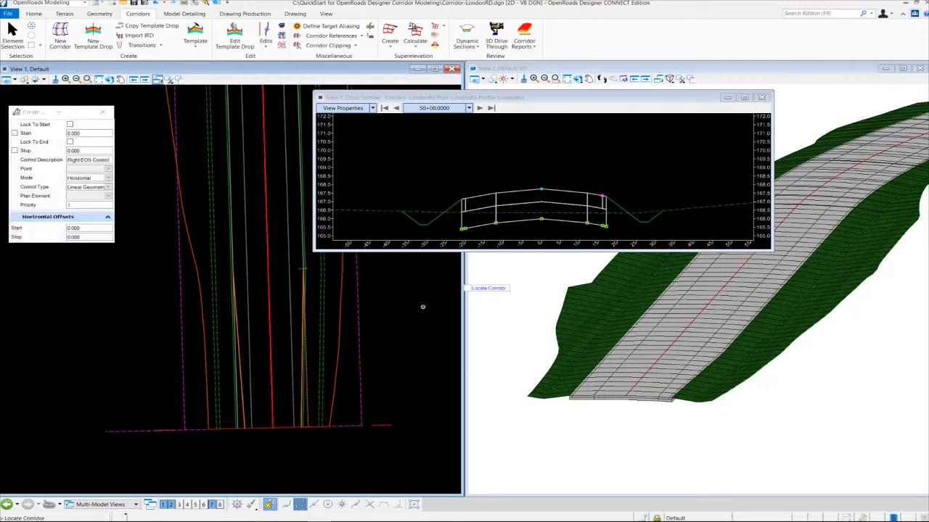
{"action": "left_click", "coordinate": [603, 191]}
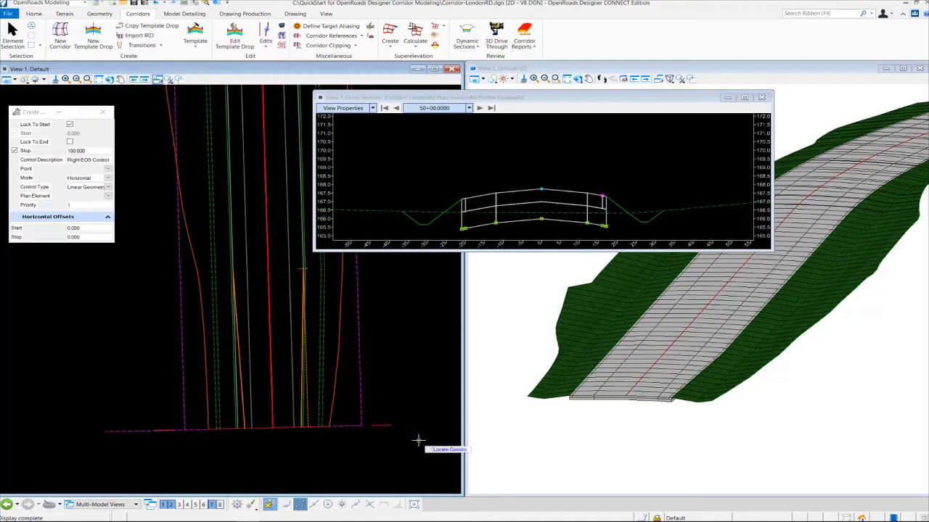
Begin a second point control on the LondonRd corridor, locked to its start and ending at station 51+00
{"action": "left_click", "coordinate": [381, 425]}
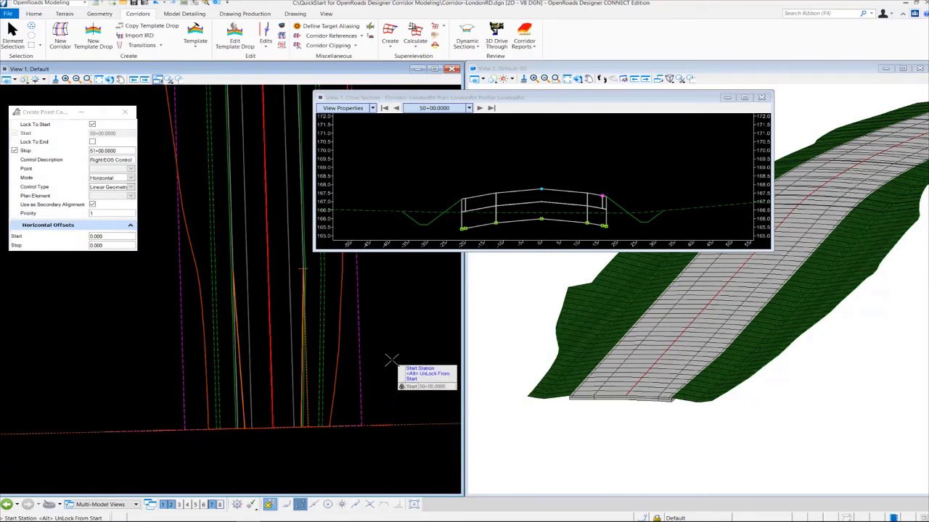
{"action": "key", "text": "alt"}
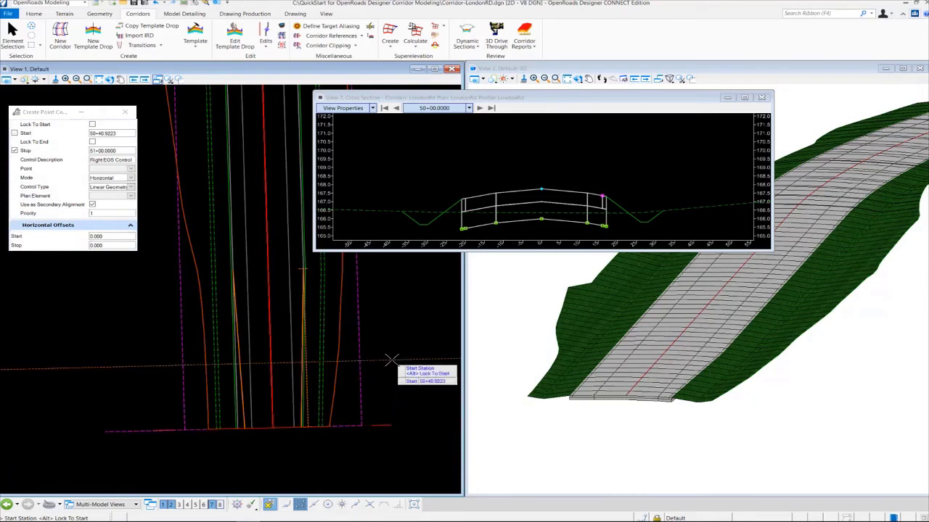
{"action": "key", "text": "alt"}
{"action": "left_click", "coordinate": [257, 451]}
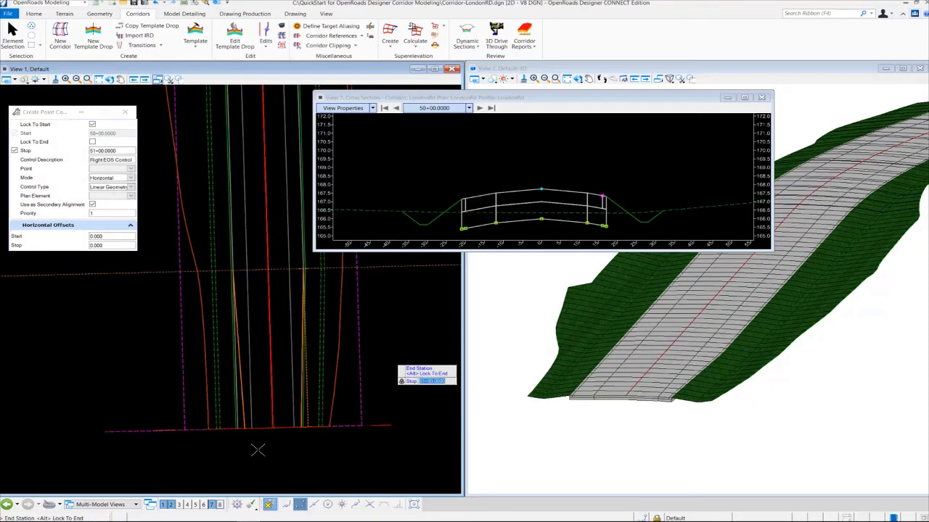
{"action": "key", "text": "alt"}
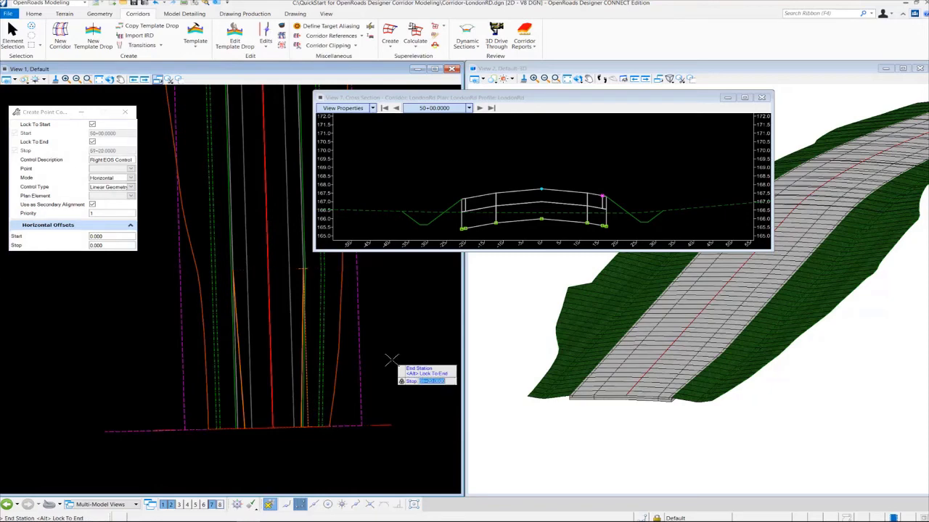
{"action": "key", "text": "alt"}
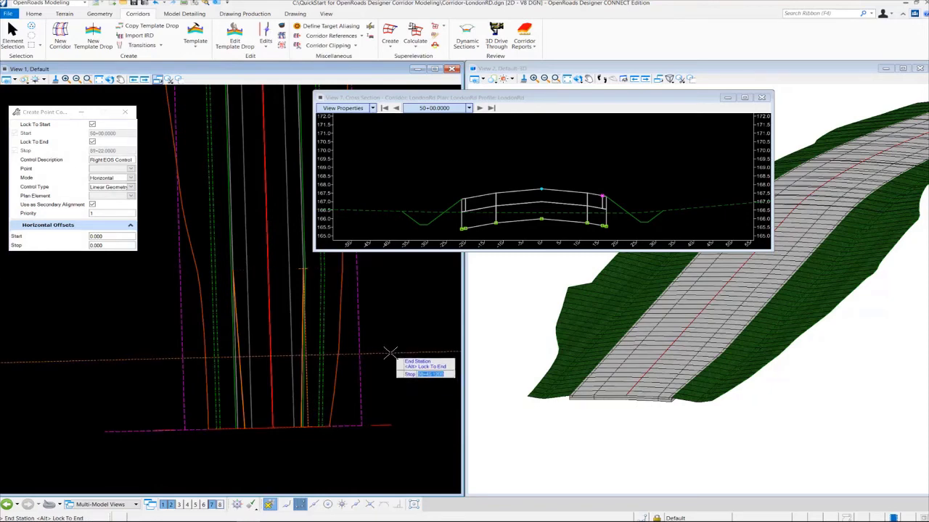
{"action": "type", "text": "51+00"}
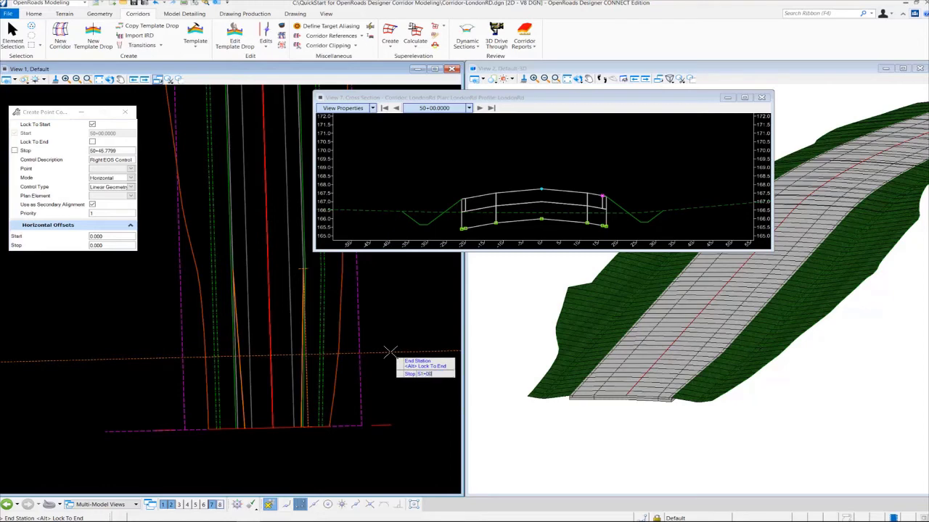
{"action": "key", "text": "Return"}
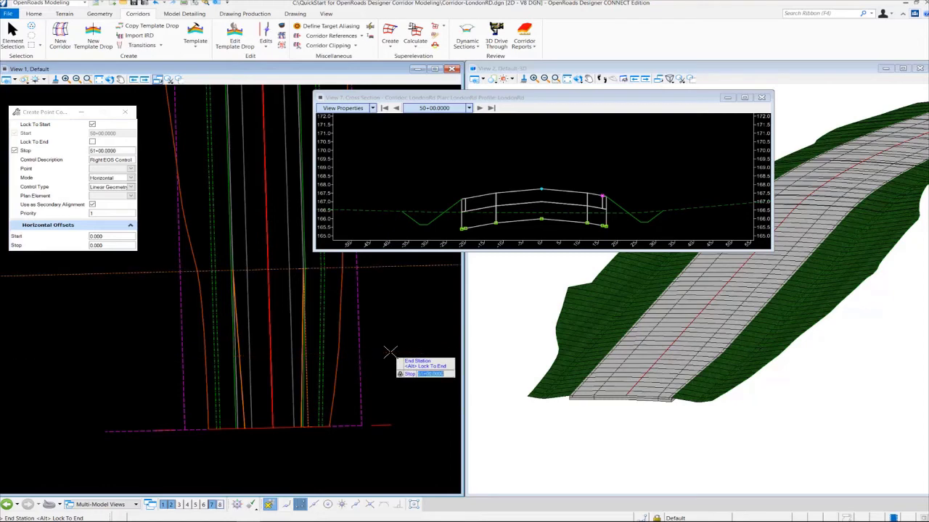
{"action": "left_click", "coordinate": [390, 352]}
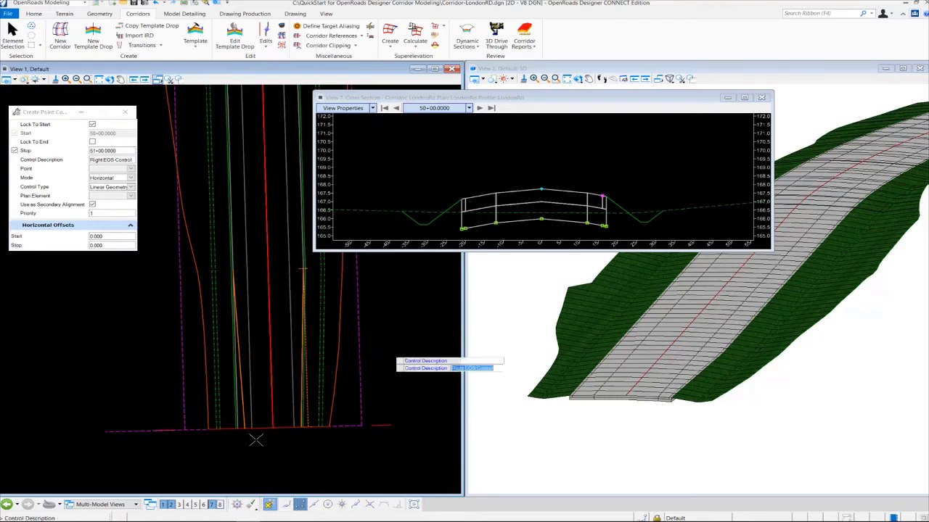
Describe the second control as Left EOS Control and pick the corridor's left shoulder edge EOS_L as its point
{"action": "type", "text": "Lef"}
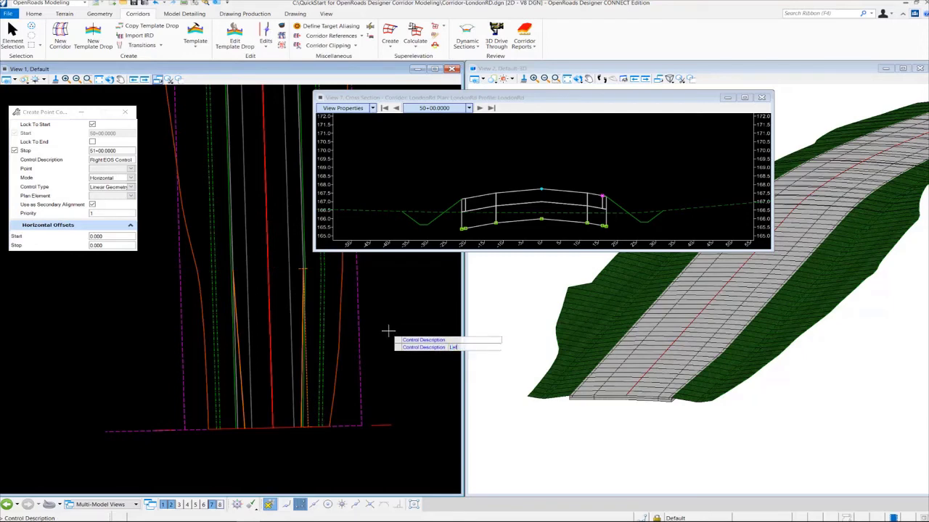
{"action": "type", "text": "t EOS Control"}
{"action": "key", "text": "Return"}
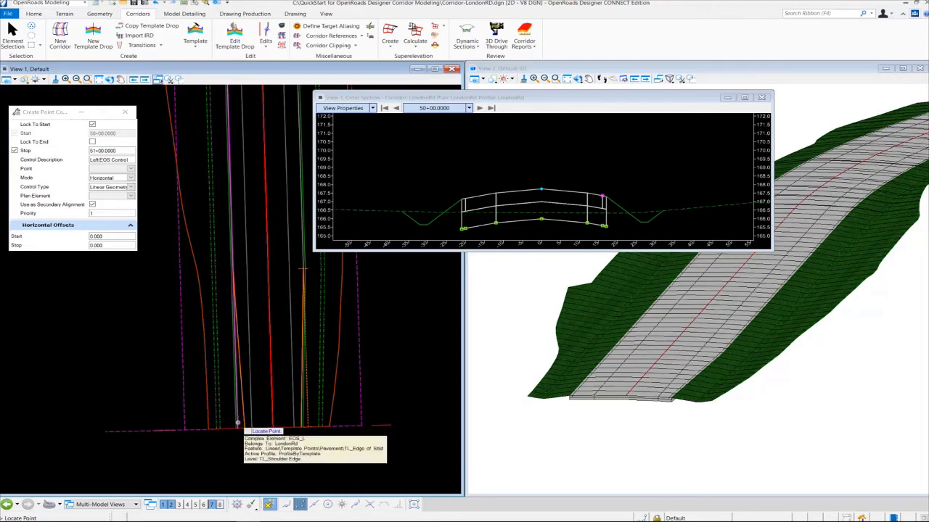
{"action": "left_click", "coordinate": [238, 422]}
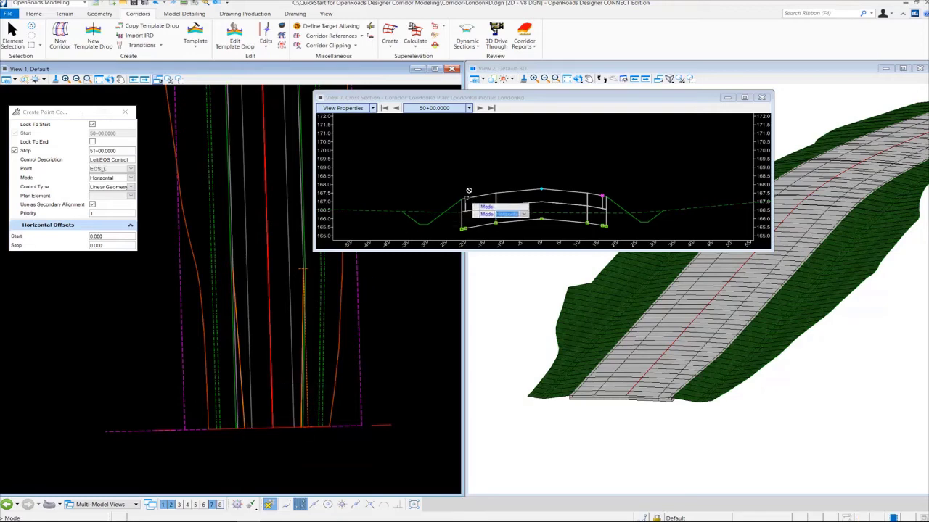
Set the Left EOS Control to Horizontal mode by linear geometry, with the left tapered edge line RdEoS1 as plan element
{"action": "left_click", "coordinate": [95, 306]}
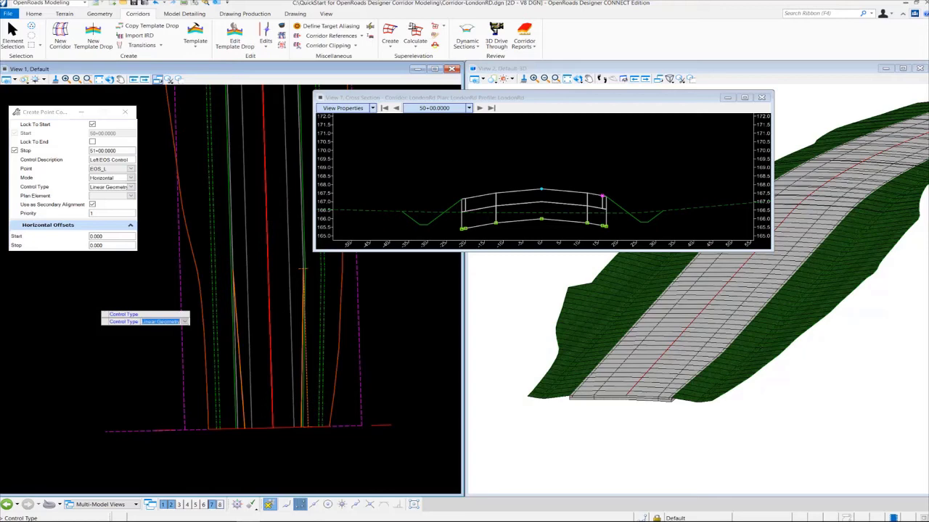
{"action": "left_click", "coordinate": [95, 305]}
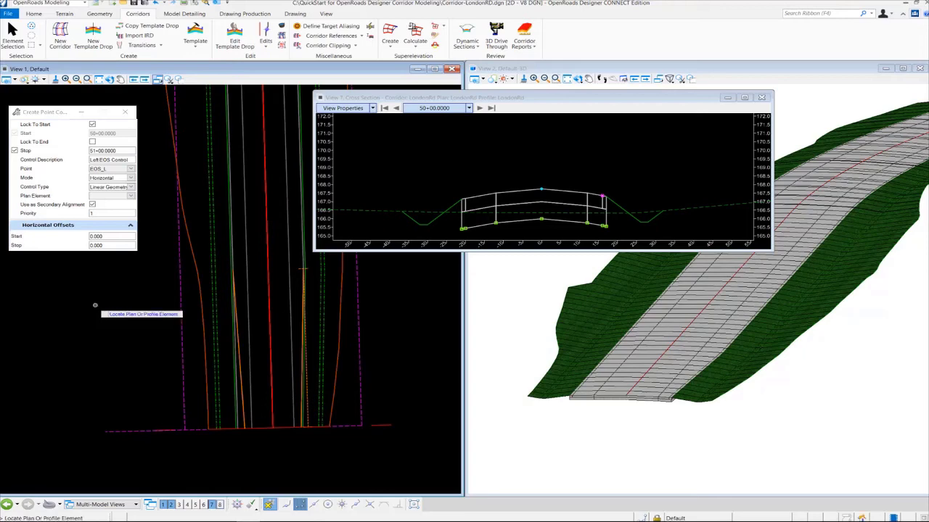
{"action": "left_click", "coordinate": [243, 412]}
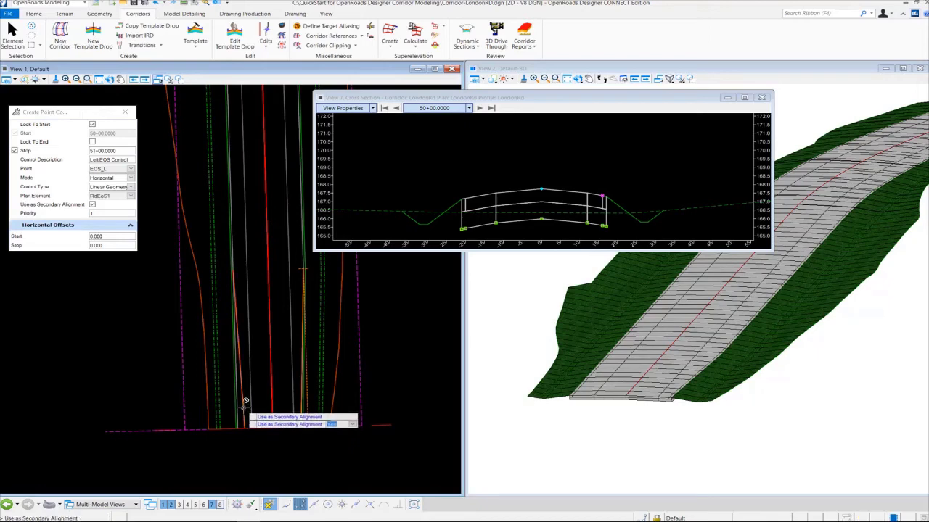
Use the left edge line as secondary alignment, keep priority 1 and zero horizontal offsets, and apply the control
{"action": "left_click", "coordinate": [58, 308]}
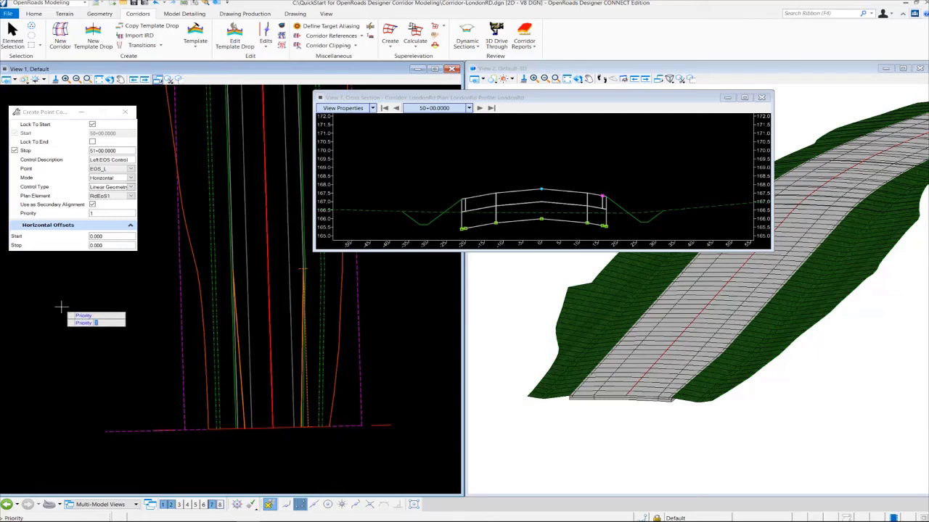
{"action": "left_click", "coordinate": [61, 307]}
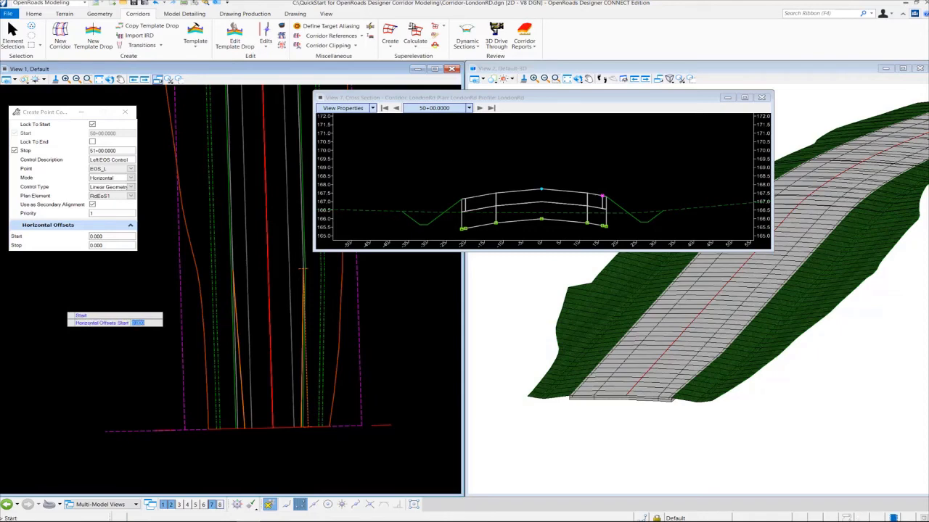
{"action": "left_click", "coordinate": [61, 308]}
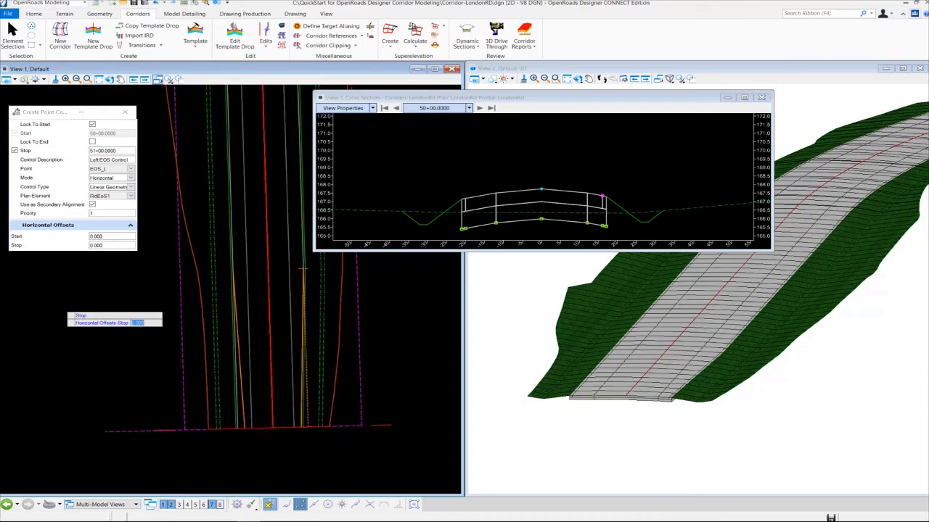
{"action": "left_click", "coordinate": [61, 308]}
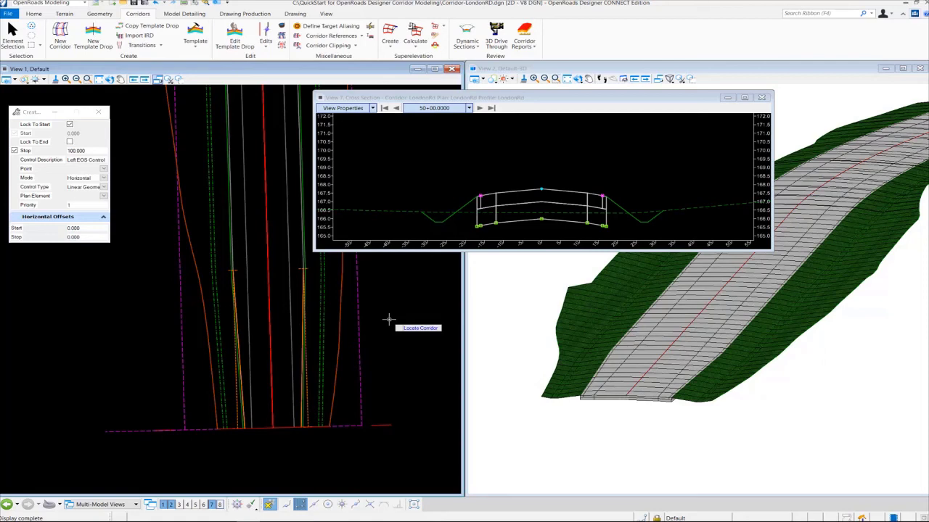
Open the corridor objects of the LondonRd corridor and list its point controls
{"action": "left_click", "coordinate": [282, 25]}
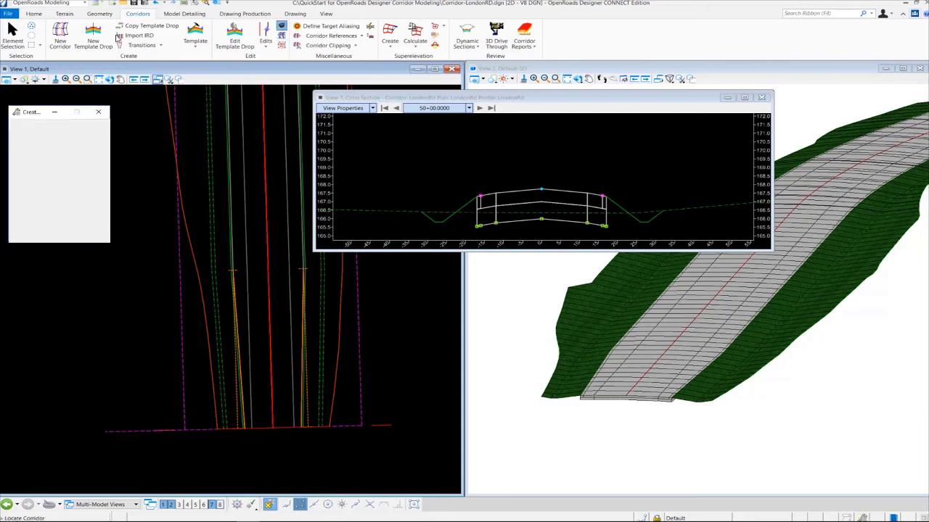
{"action": "left_click", "coordinate": [383, 425]}
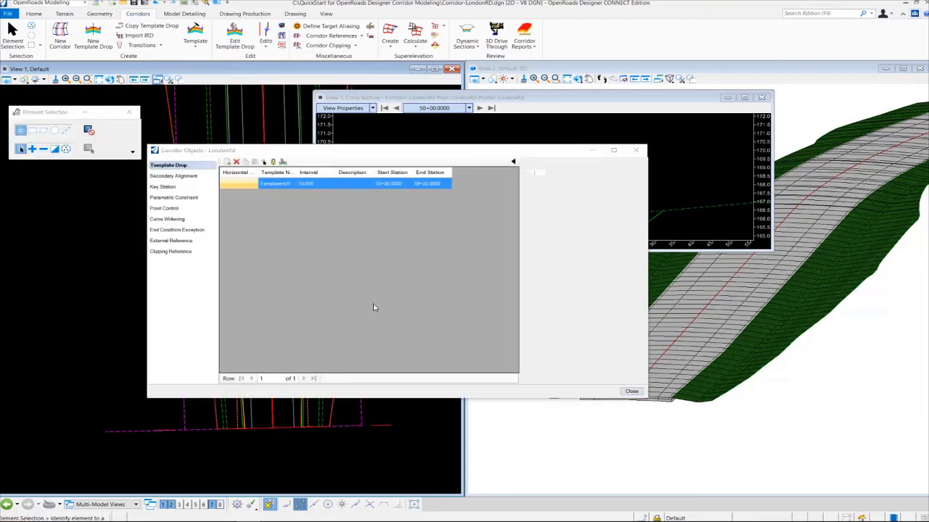
{"action": "left_click", "coordinate": [167, 209]}
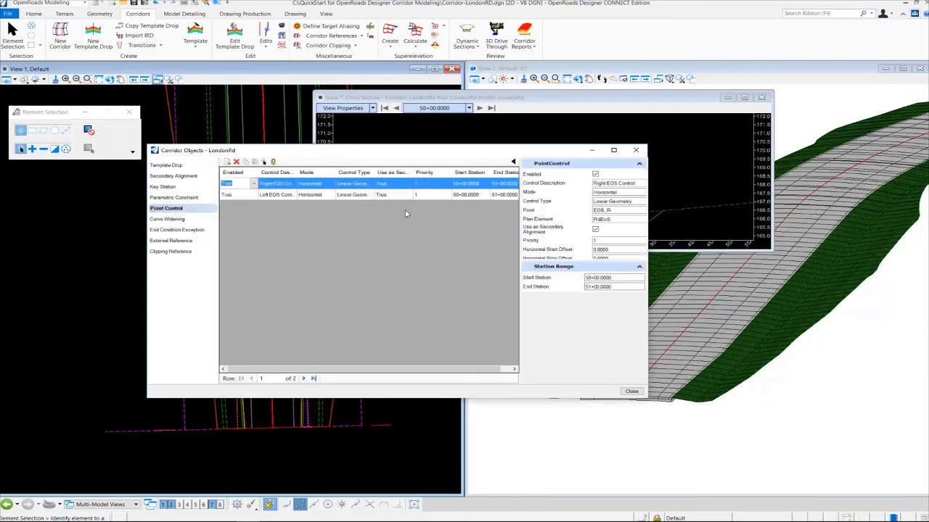
Enlarge the corridor objects listing and review the settings and station ranges of the right and left EOS controls
{"action": "left_click_drag", "start_coordinate": [565, 398], "coordinate": [566, 440]}
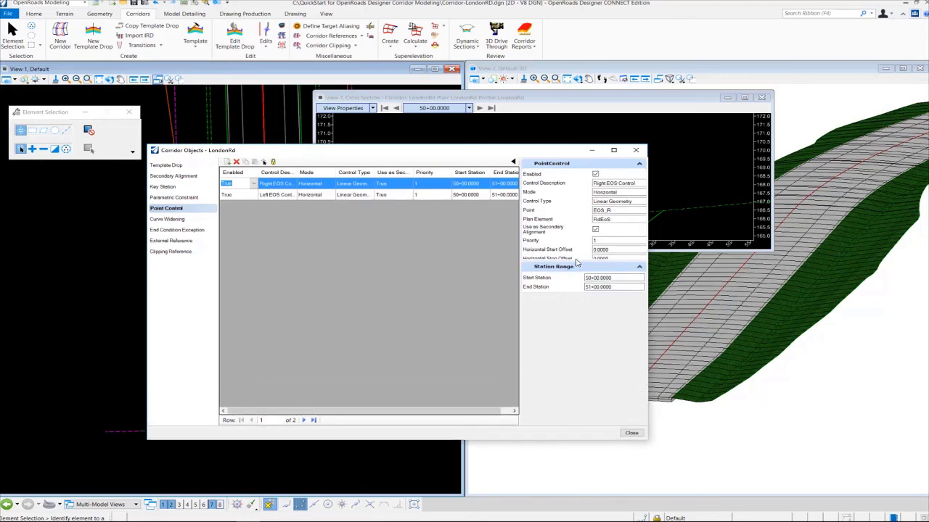
{"action": "left_click", "coordinate": [398, 194]}
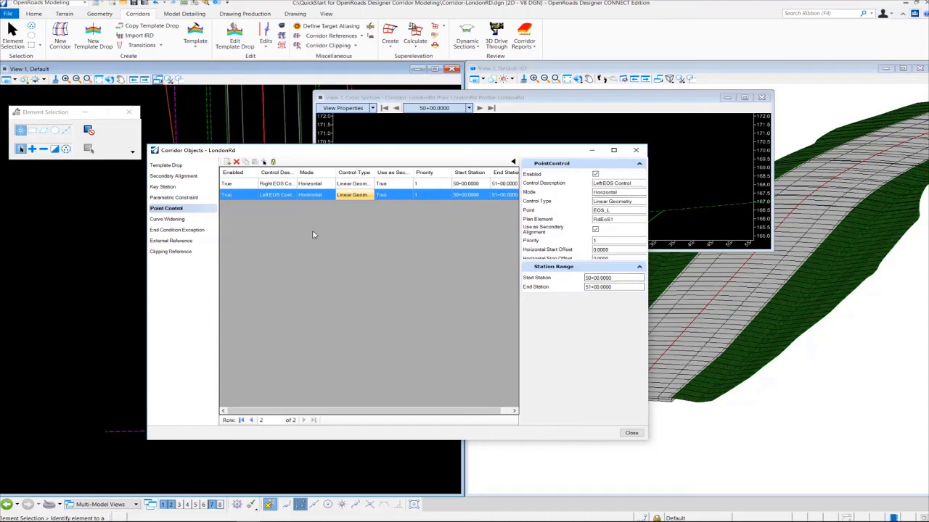
{"action": "key", "text": "Up"}
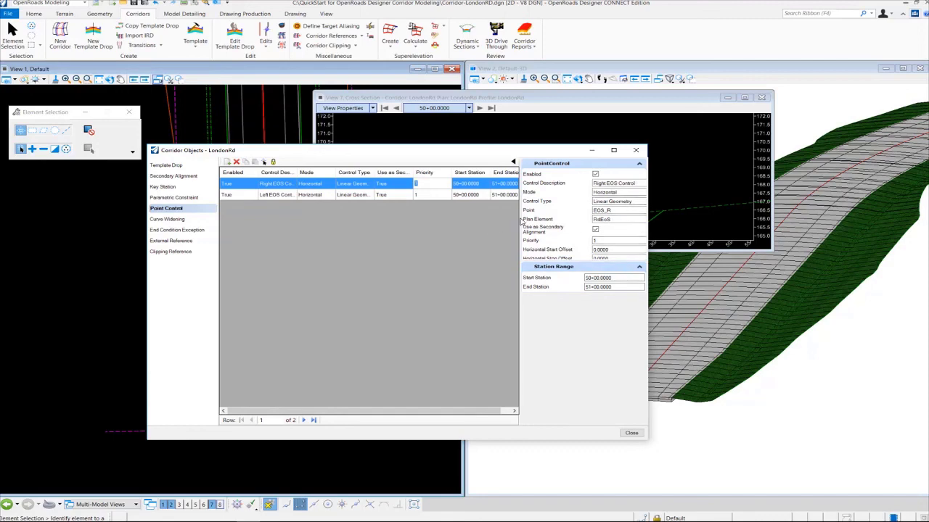
{"action": "left_click_drag", "start_coordinate": [520, 217], "coordinate": [560, 212]}
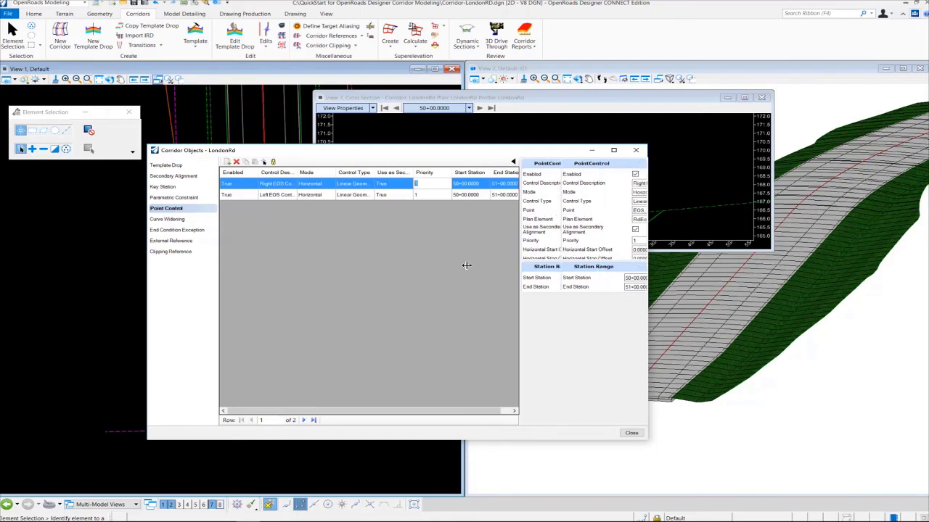
{"action": "left_click", "coordinate": [503, 196]}
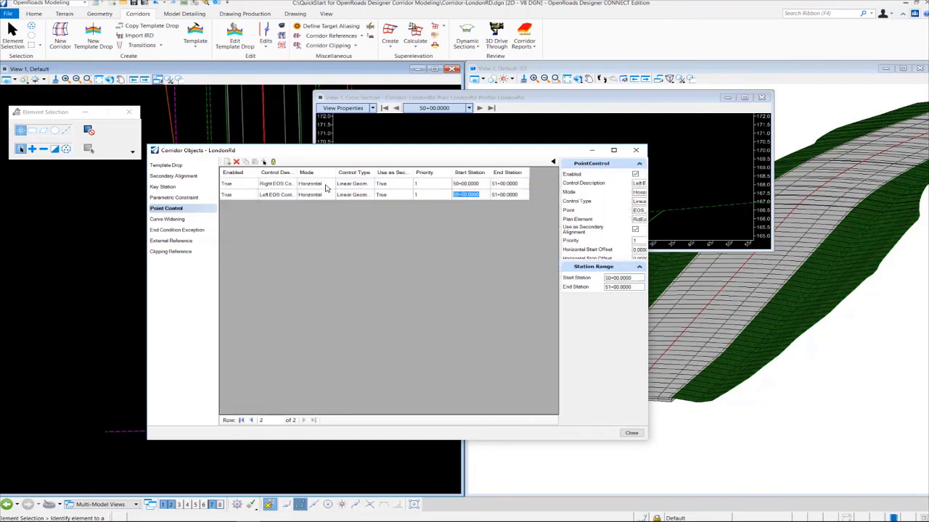